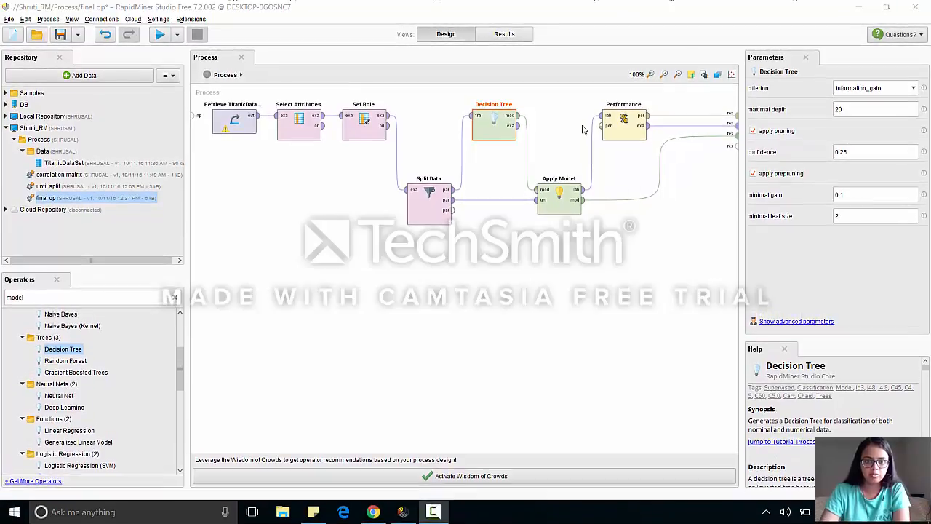
# Look over the Results view and read the Decision Tree operator's help description
pyautogui.click(513, 34)
pyautogui.click(447, 35)
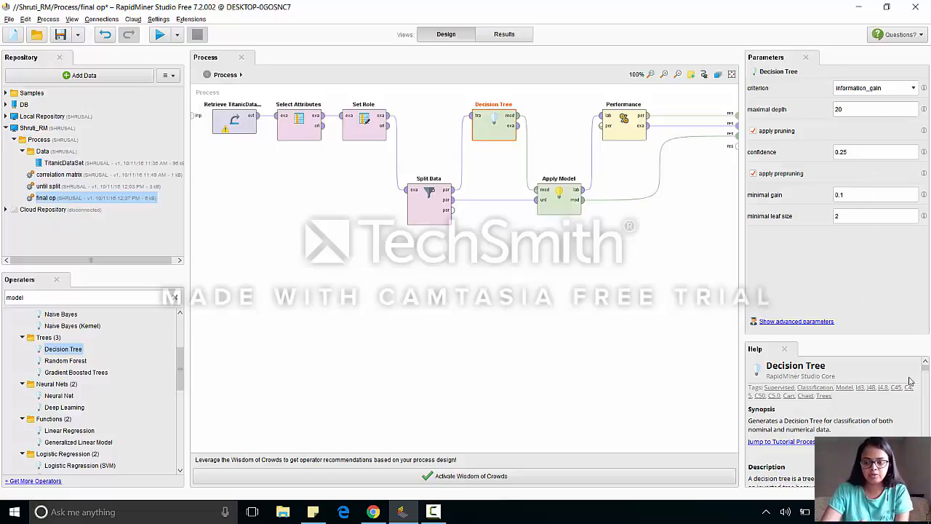
pyautogui.scroll(-5, 849, 429)
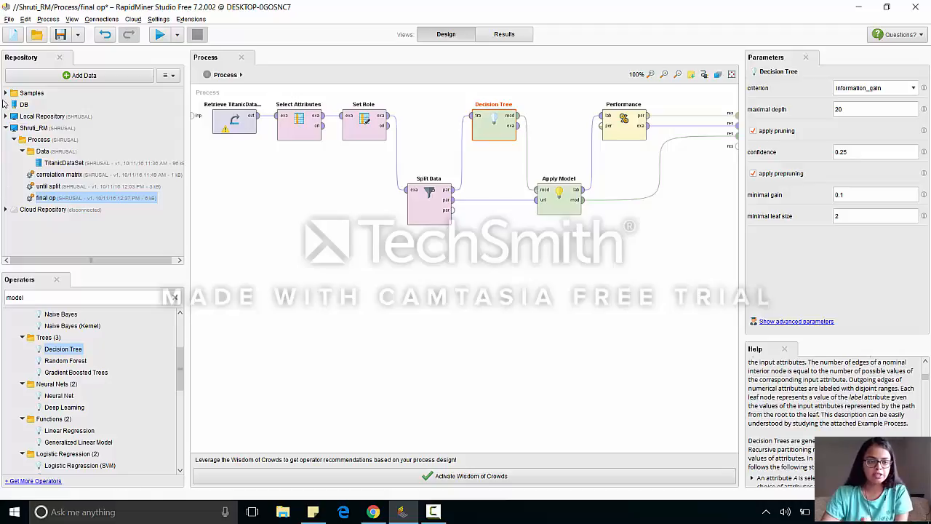
# Preview the settings for creating a new local repository, and cancel without creating it
pyautogui.click(40, 117)
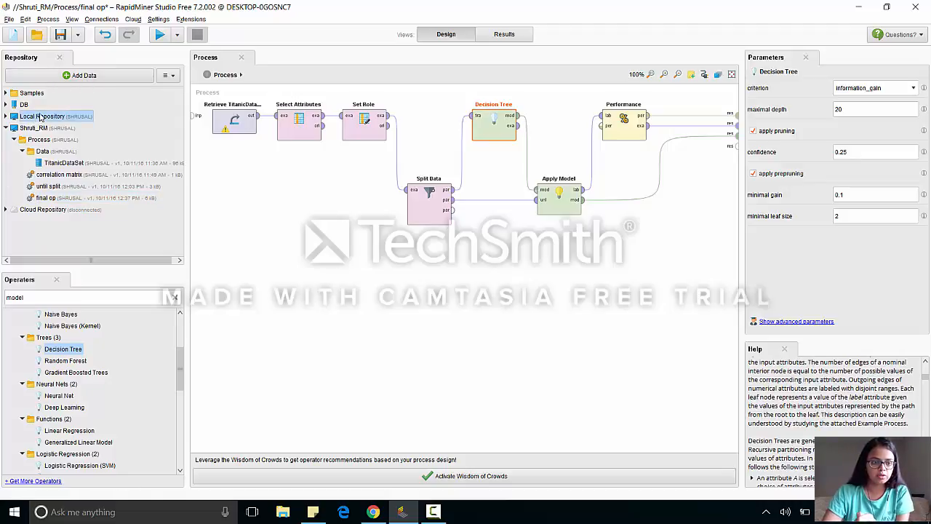
pyautogui.click(35, 129)
pyautogui.click(168, 75)
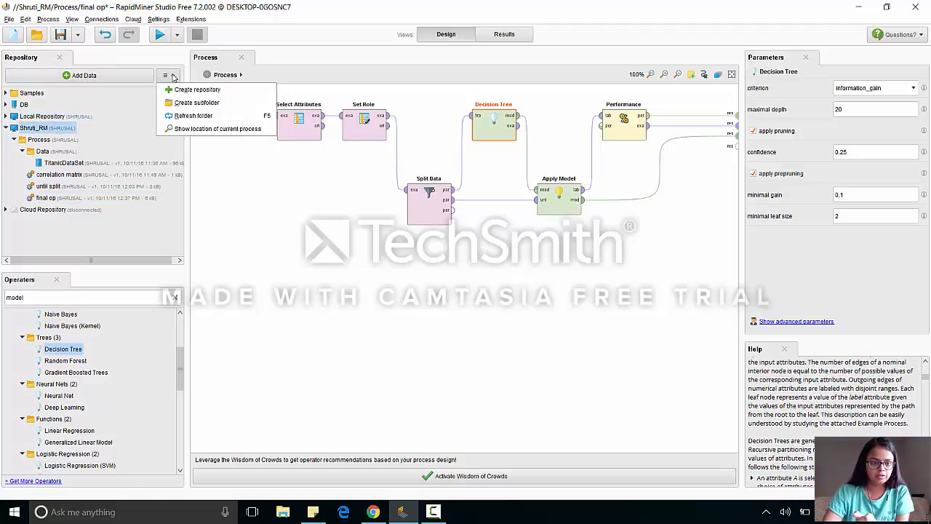
pyautogui.click(189, 90)
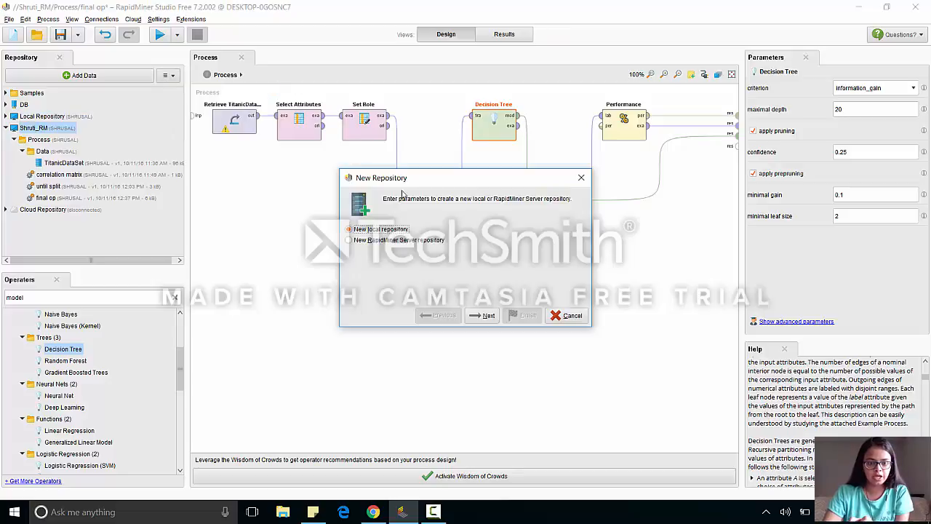
pyautogui.click(483, 315)
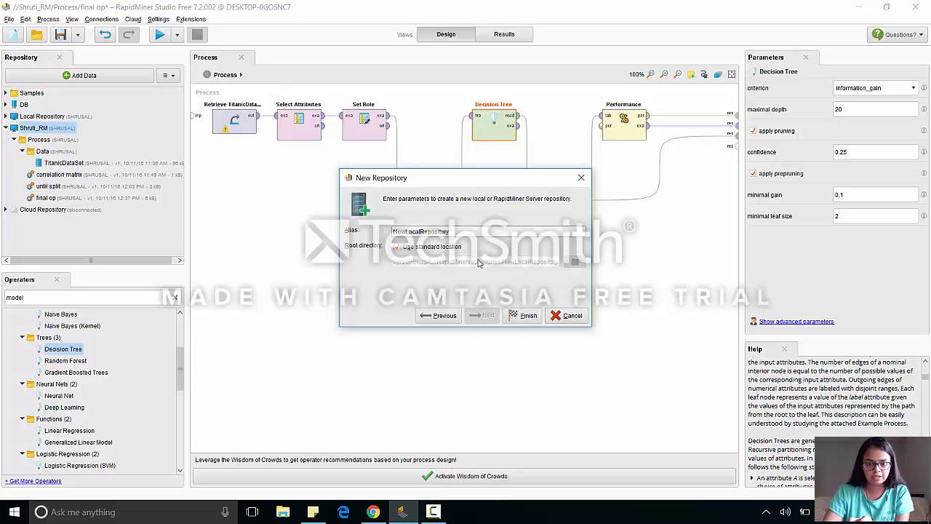
pyautogui.click(567, 315)
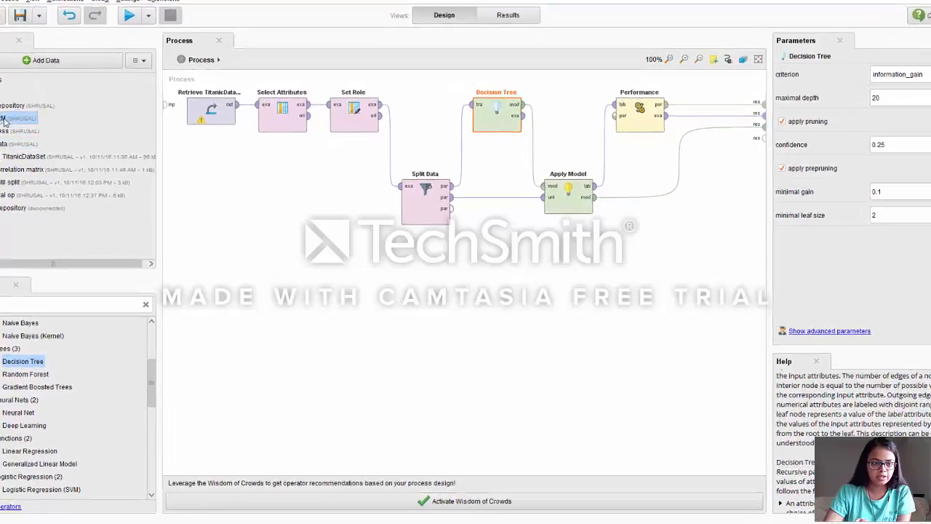
# Bring up the new subfolder prompt for the project repository and cancel it without naming a folder
pyautogui.rightClick(5, 122)
pyautogui.click(44, 155)
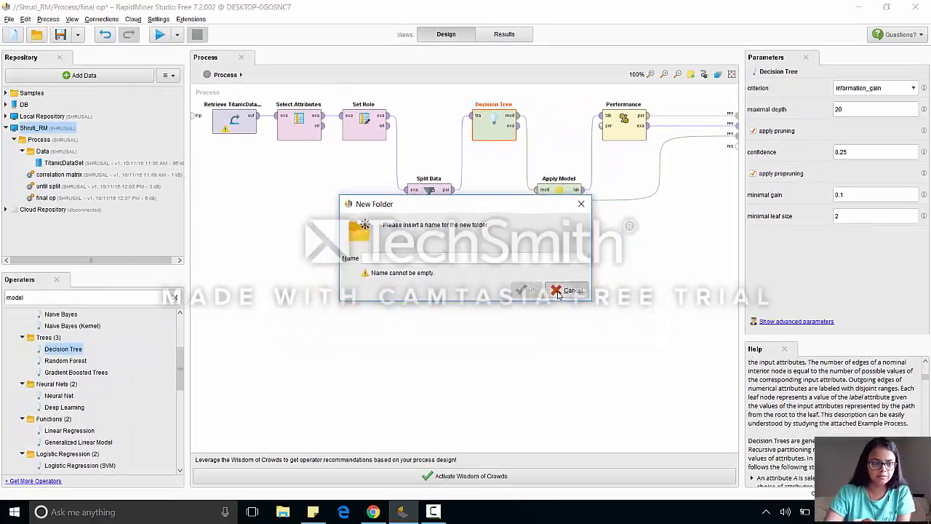
pyautogui.click(617, 322)
# Locate TitanicDataSet in the Data folder, preview importing a data file from the computer, and cancel the import
pyautogui.click(55, 153)
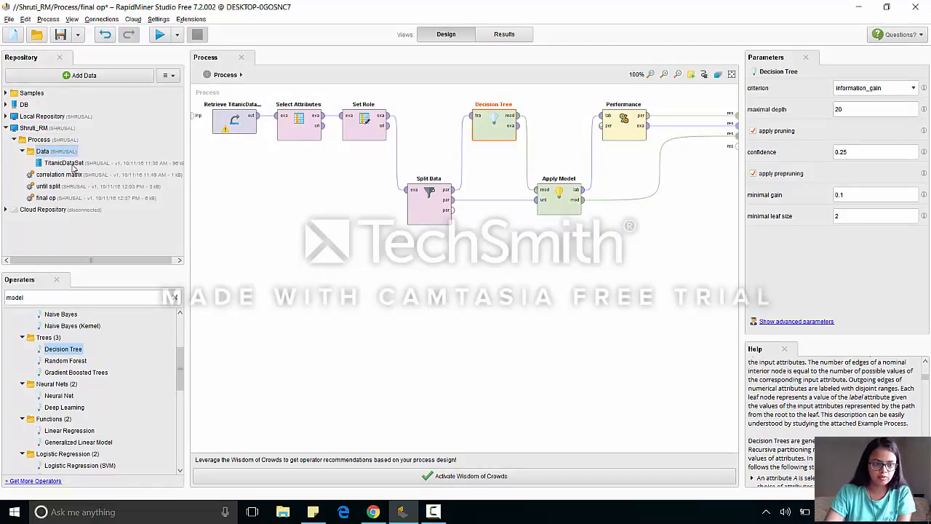
pyautogui.click(71, 166)
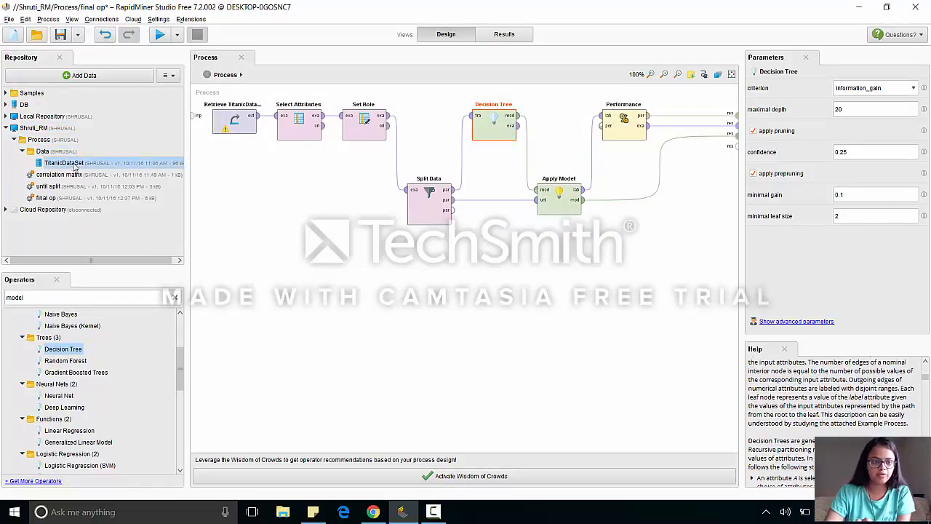
pyautogui.click(94, 78)
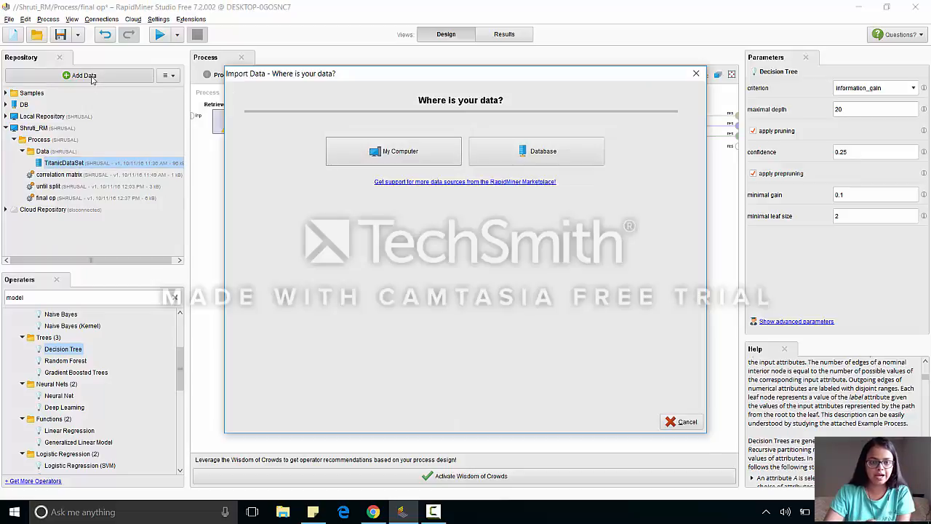
pyautogui.click(393, 150)
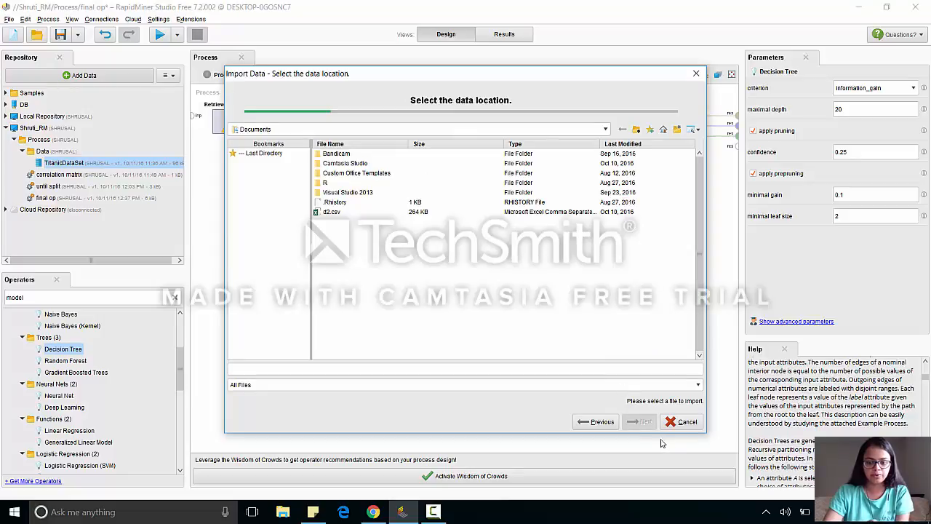
pyautogui.click(684, 422)
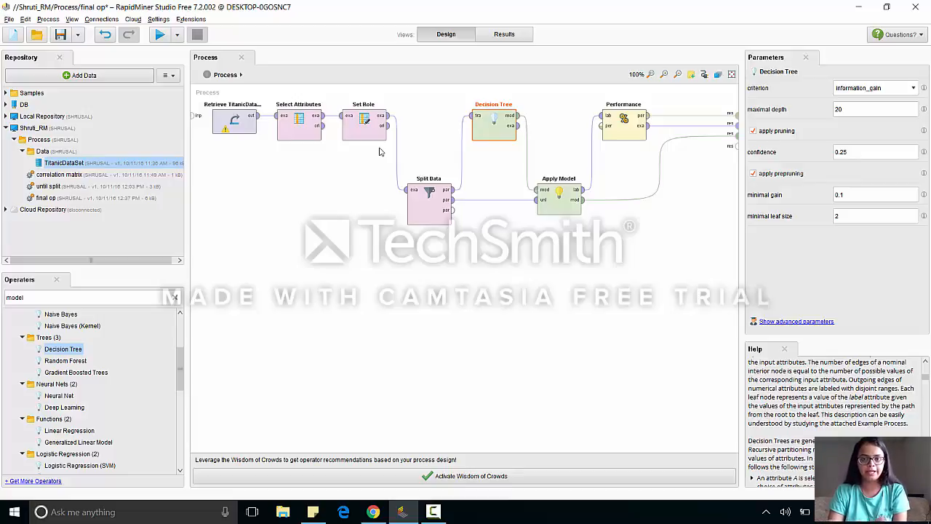
# Place a second copy of TitanicDataSet from the repository on the process canvas below the existing Retrieve operator, and delete it
pyautogui.moveTo(72, 431); pyautogui.dragTo(80, 435)
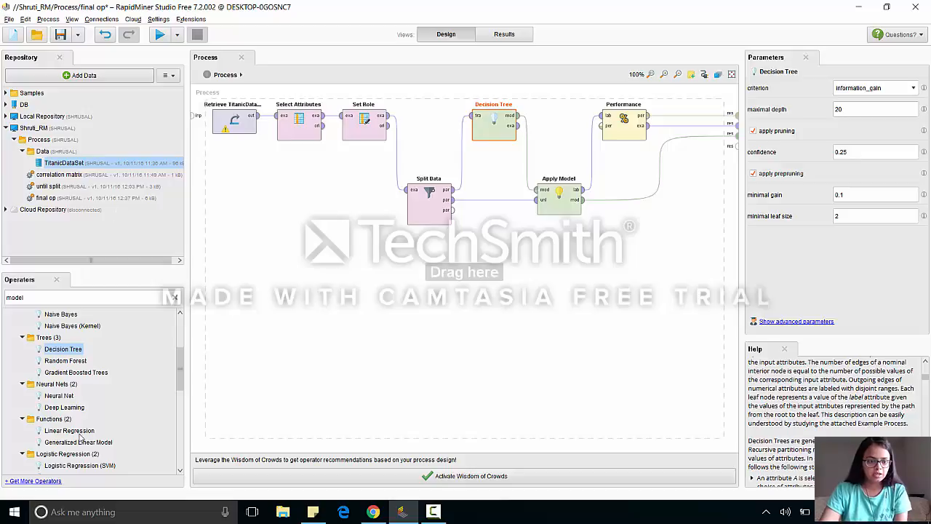
pyautogui.scroll(4, 85, 362)
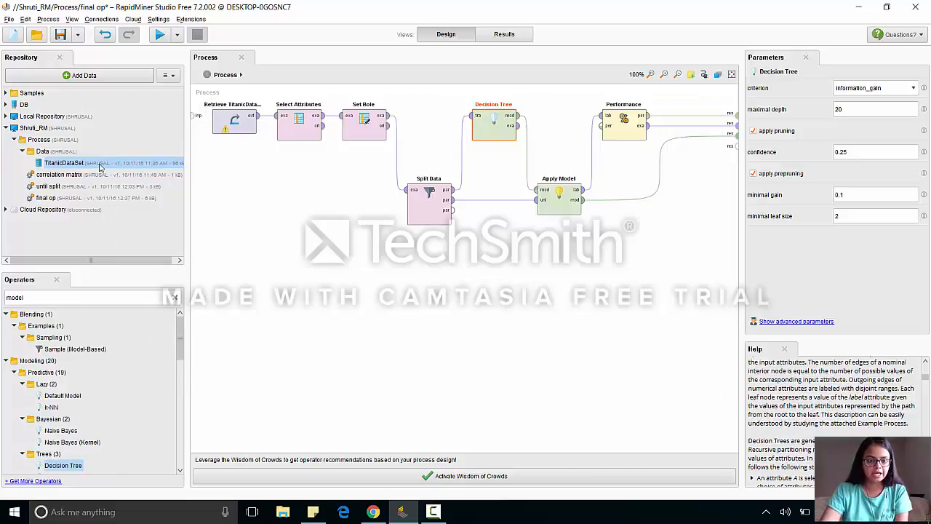
pyautogui.moveTo(99, 164); pyautogui.dragTo(267, 219)
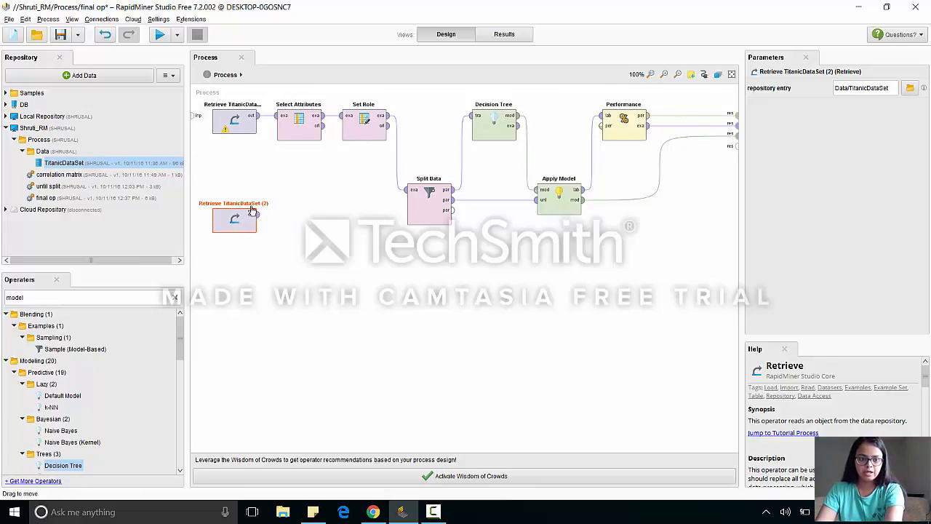
pyautogui.press('Delete')
# Inspect the parameters of the existing Retrieve TitanicDataSet and Select Attributes operators
pyautogui.click(242, 136)
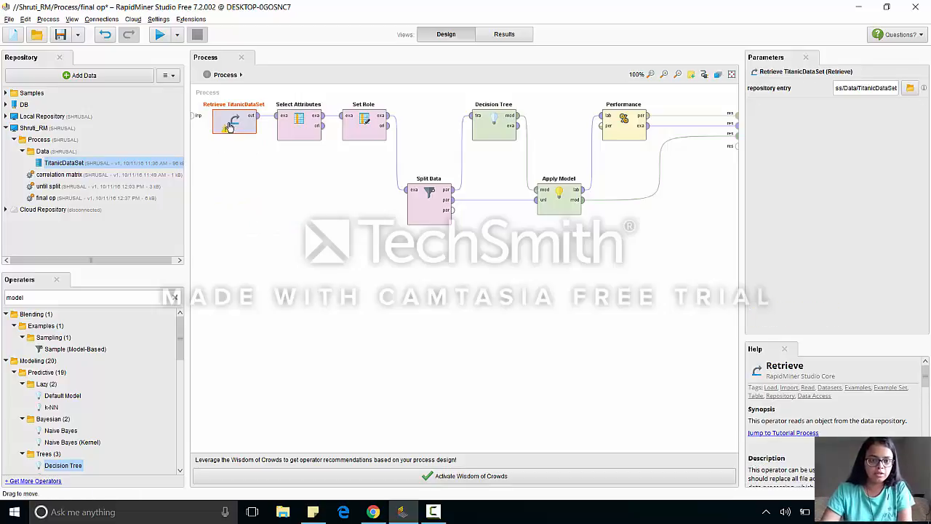
pyautogui.click(291, 125)
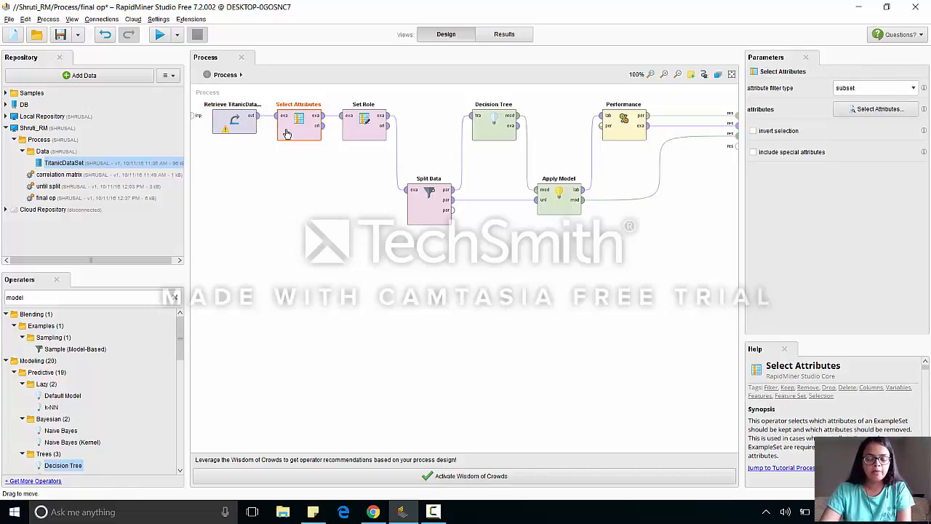
pyautogui.click(285, 262)
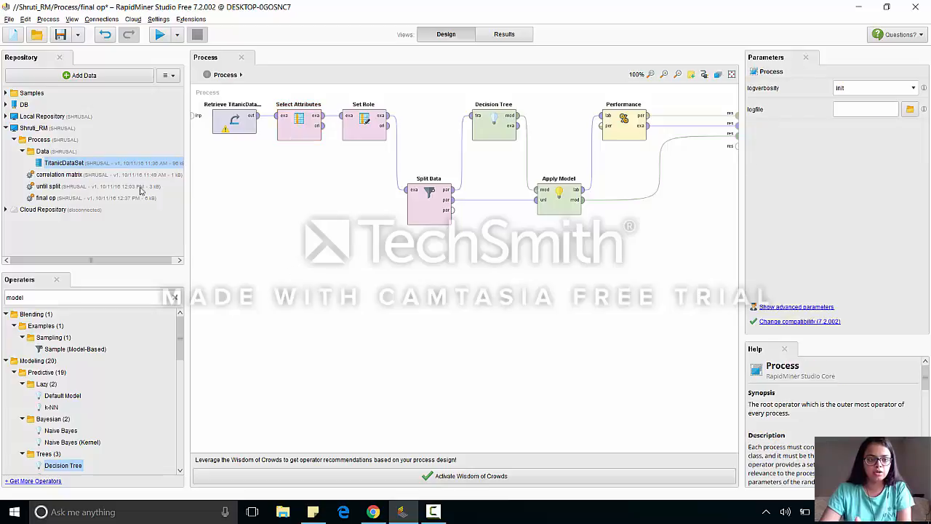
# Open the saved correlation matrix process from the repository, discarding unsaved changes to the current process
pyautogui.click(106, 177)
pyautogui.doubleClick(106, 176)
pyautogui.click(537, 274)
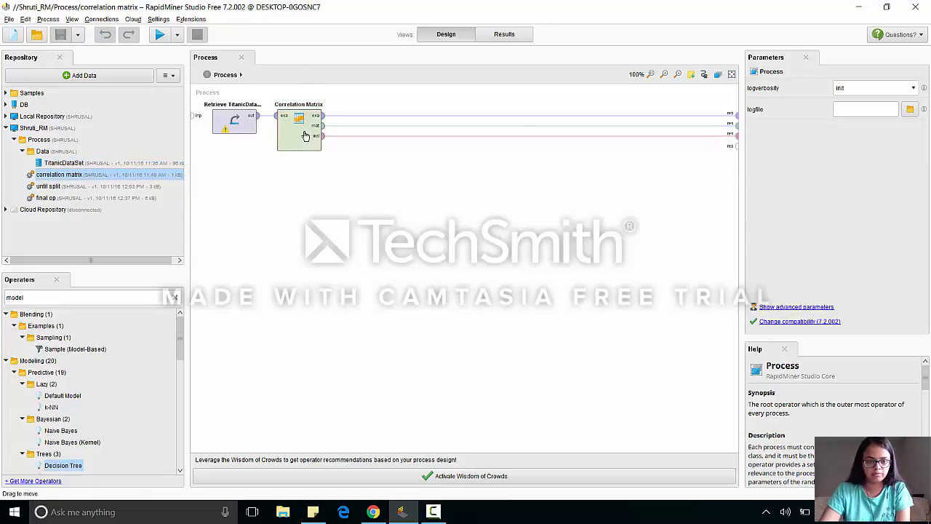
# Run the Correlation Matrix process, examine the attribute weights including Passenger Fare, and return to the process design
pyautogui.click(286, 123)
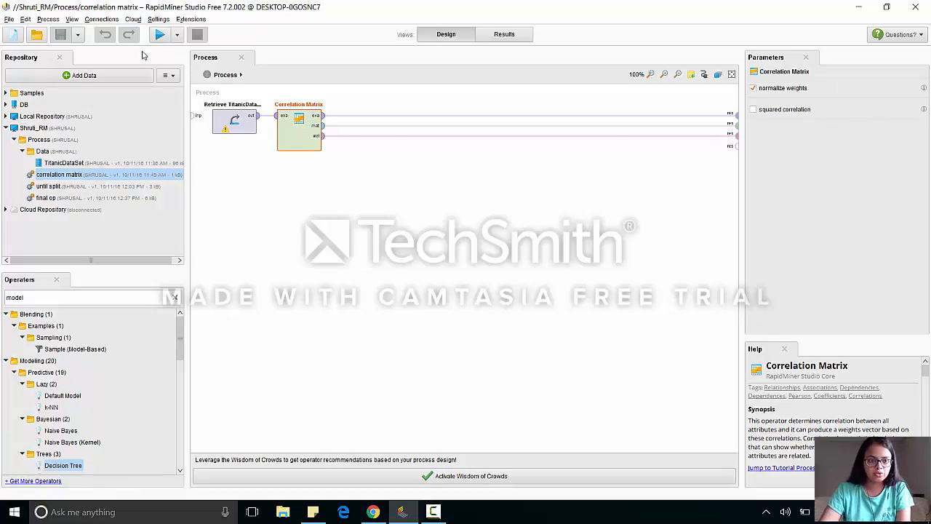
pyautogui.click(158, 34)
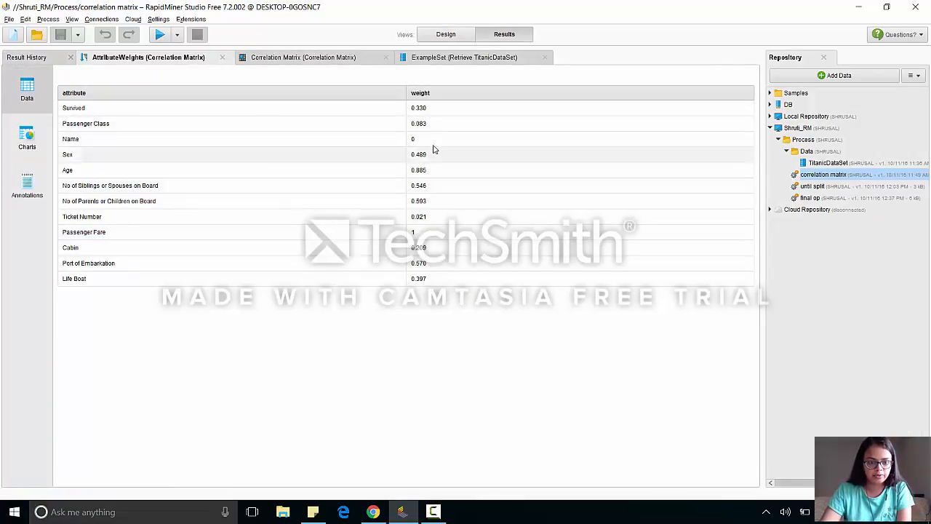
pyautogui.click(421, 231)
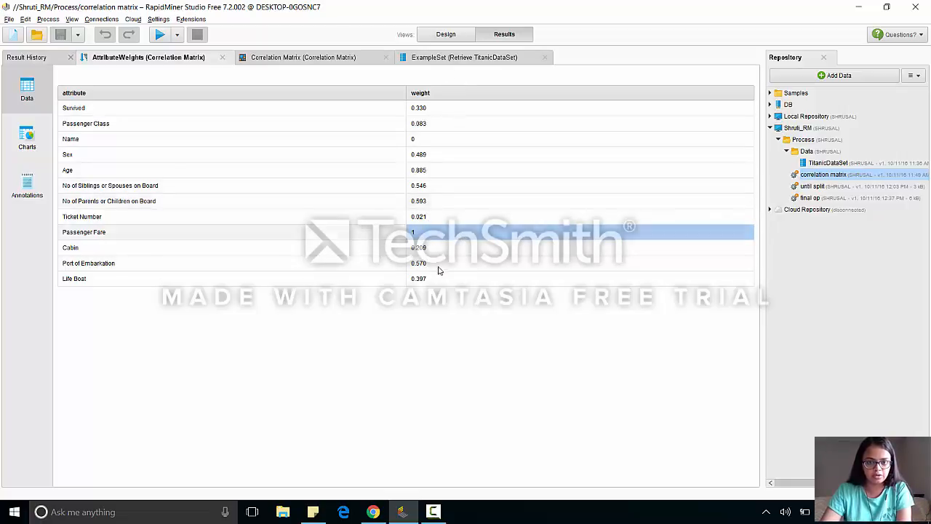
pyautogui.click(446, 34)
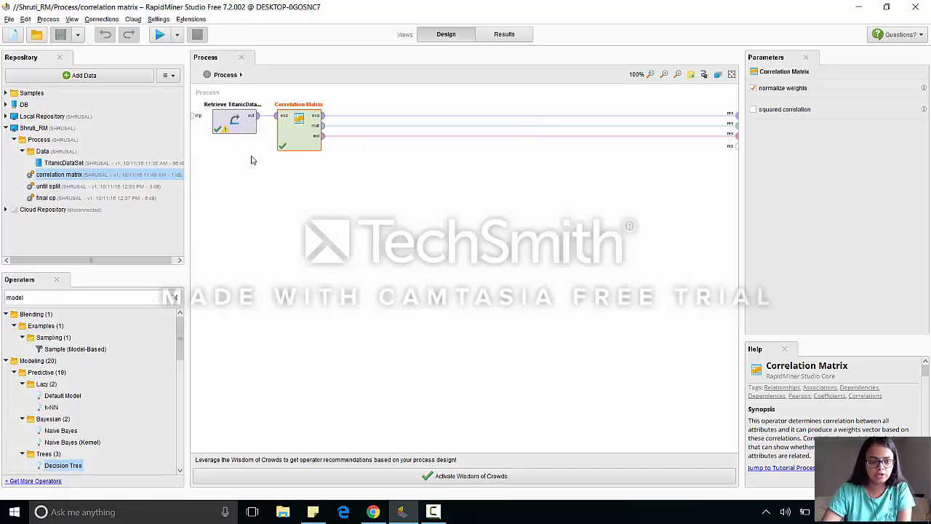
# Open the until split process and add Port of Embarkation to the Select Attributes operator's selected attributes
pyautogui.doubleClick(55, 187)
pyautogui.click(298, 122)
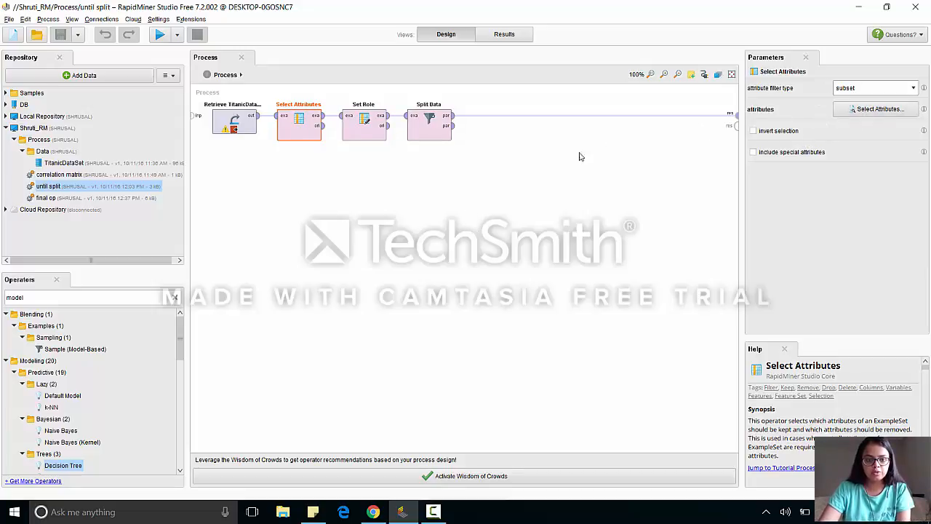
pyautogui.click(879, 110)
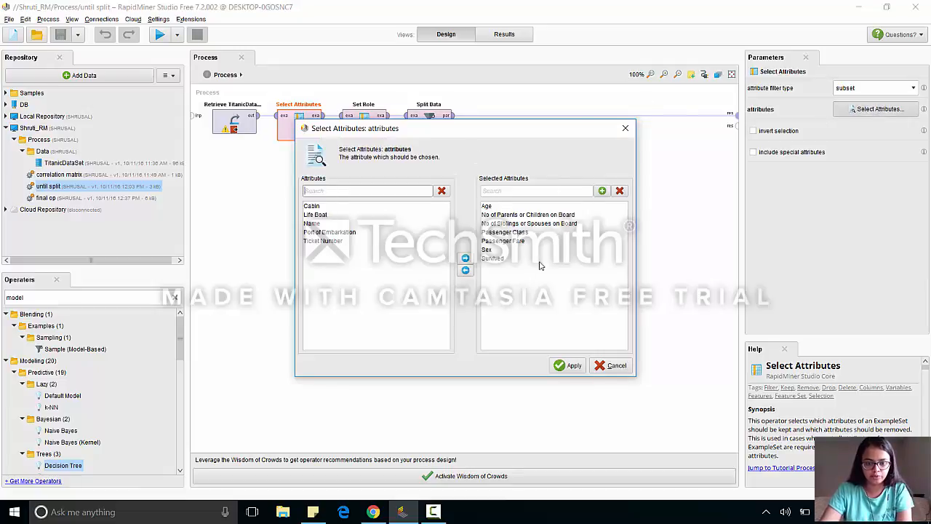
pyautogui.click(369, 231)
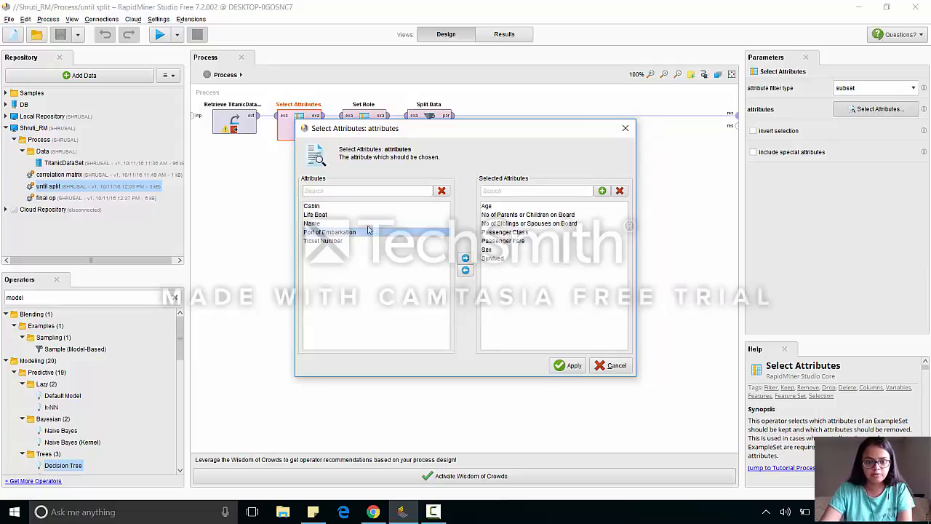
pyautogui.click(466, 259)
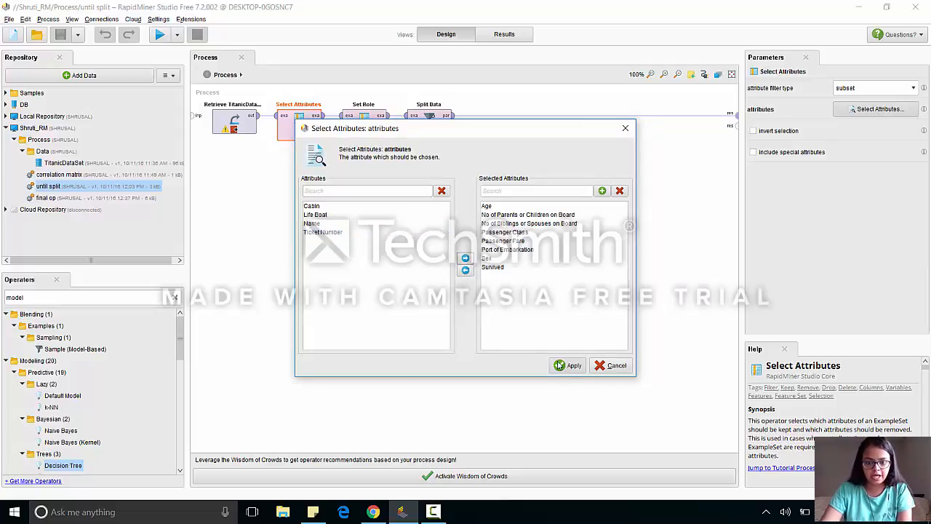
pyautogui.click(559, 365)
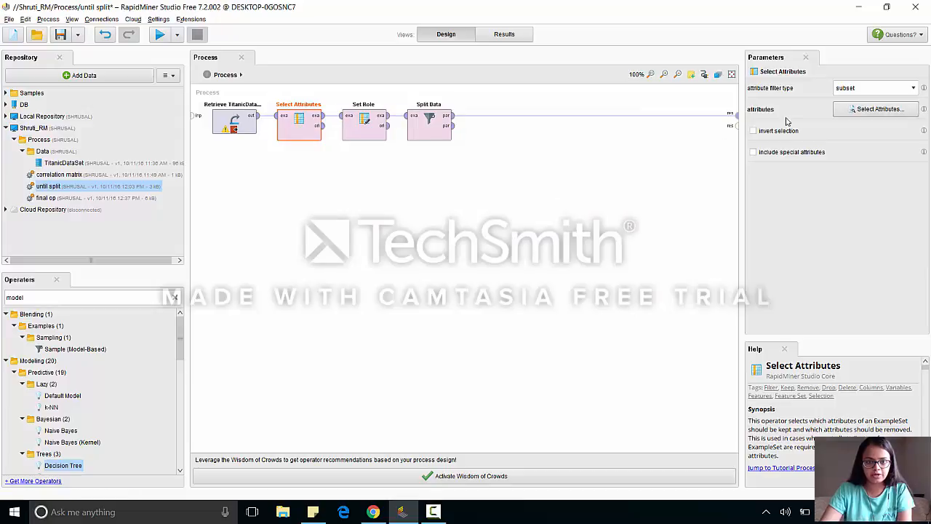
# Search the operators for "set role", place another Set Role operator on the canvas, and delete it
pyautogui.click(360, 122)
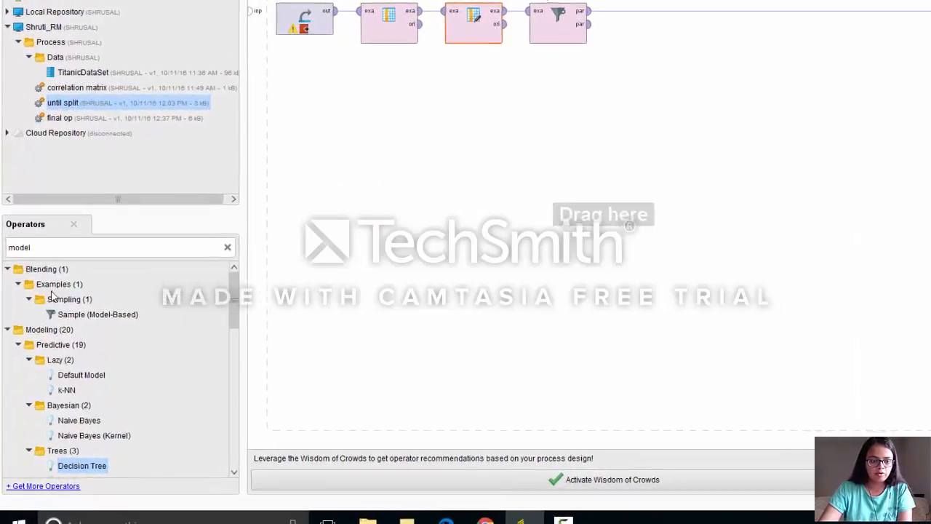
pyautogui.doubleClick(48, 251)
pyautogui.click(49, 253)
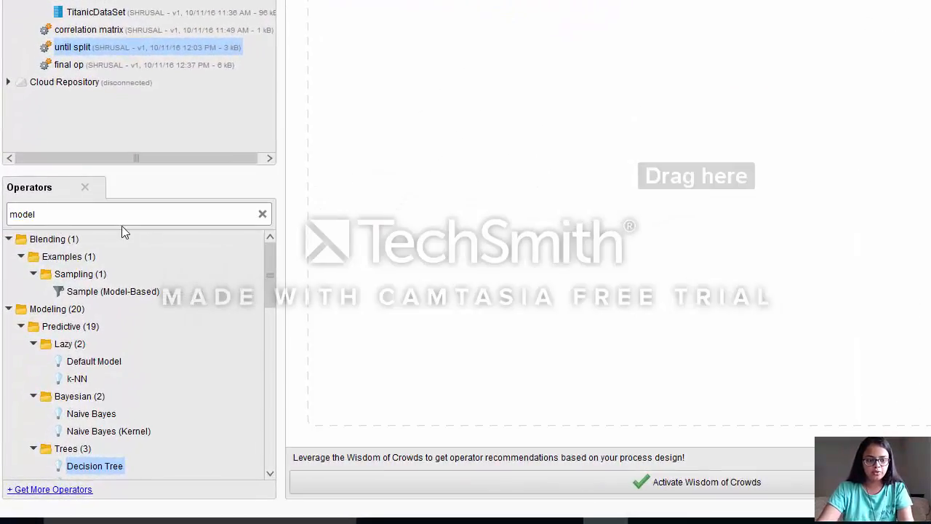
pyautogui.moveTo(35, 214); pyautogui.dragTo(4, 216)
pyautogui.write('s')
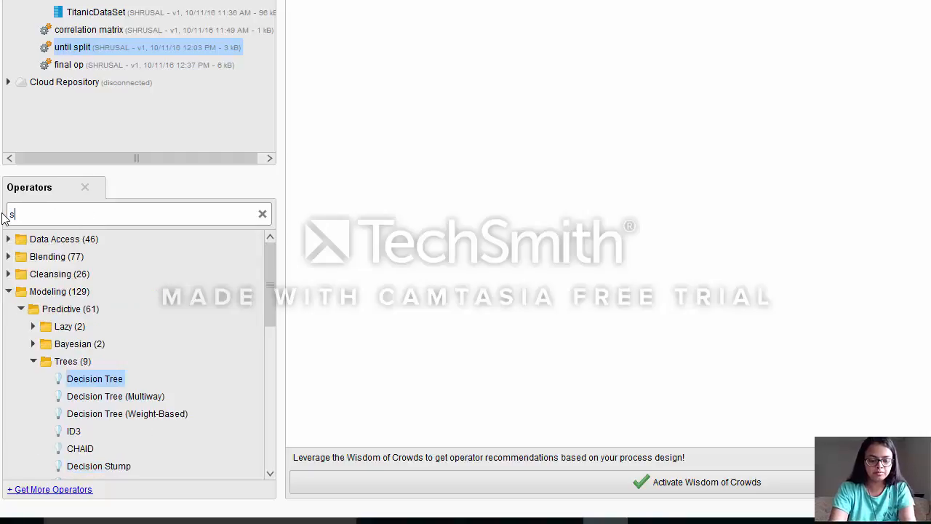
pyautogui.write('et role')
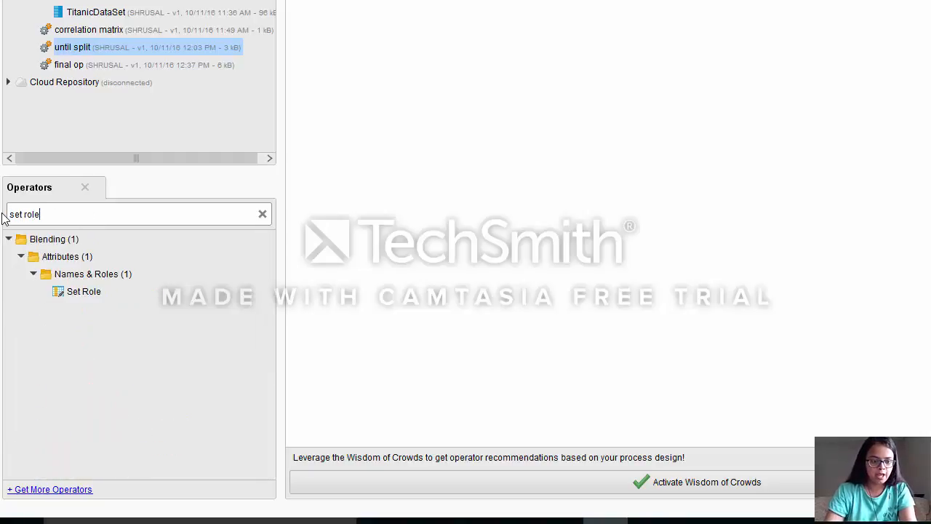
pyautogui.moveTo(94, 294); pyautogui.dragTo(565, 124)
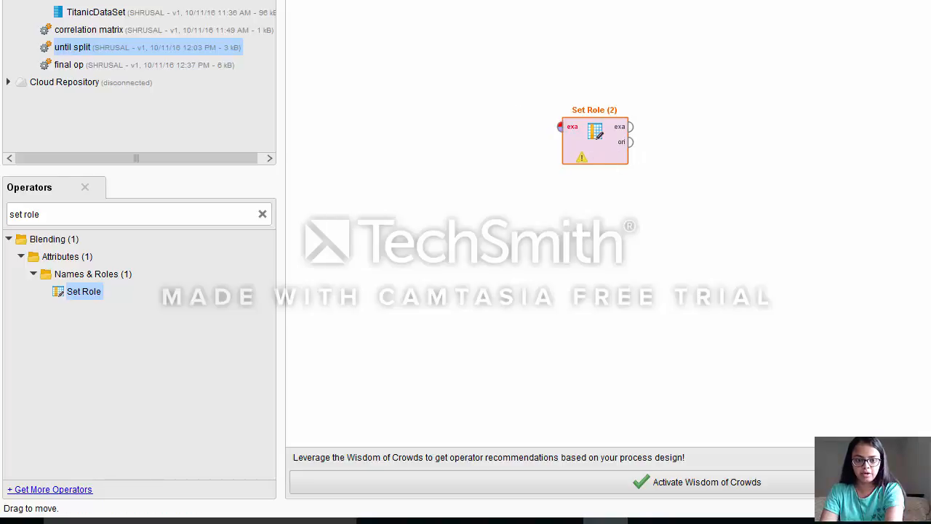
pyautogui.press('Delete')
# Choose Survived as the Set Role operator's attribute name, keeping label as its target role
pyautogui.click(364, 125)
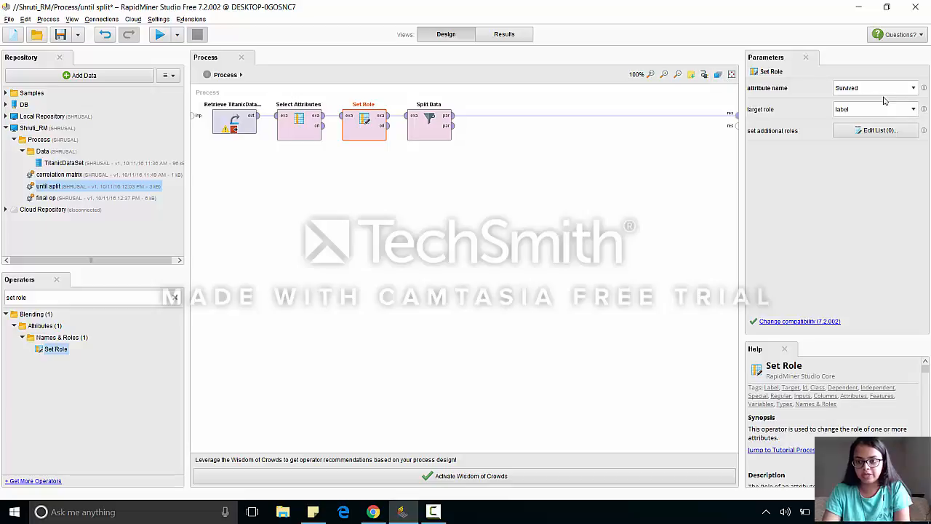
pyautogui.click(913, 88)
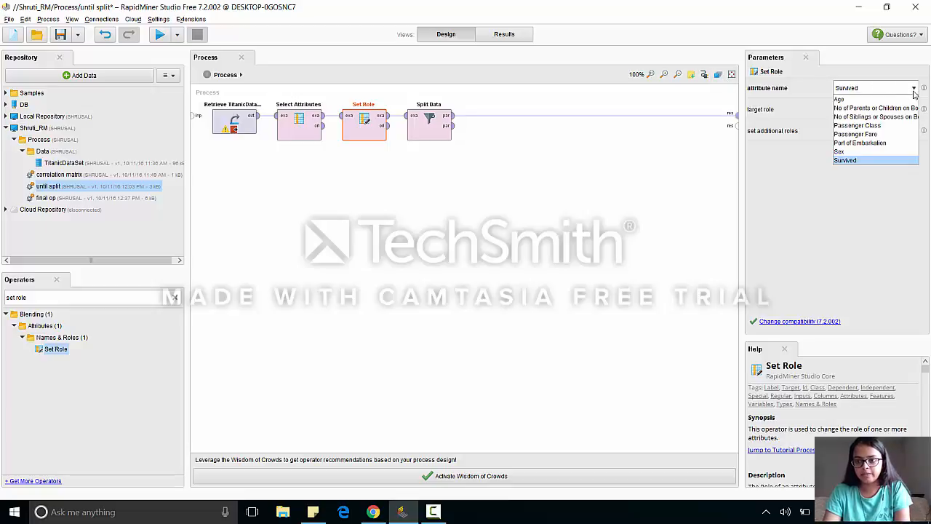
pyautogui.click(848, 161)
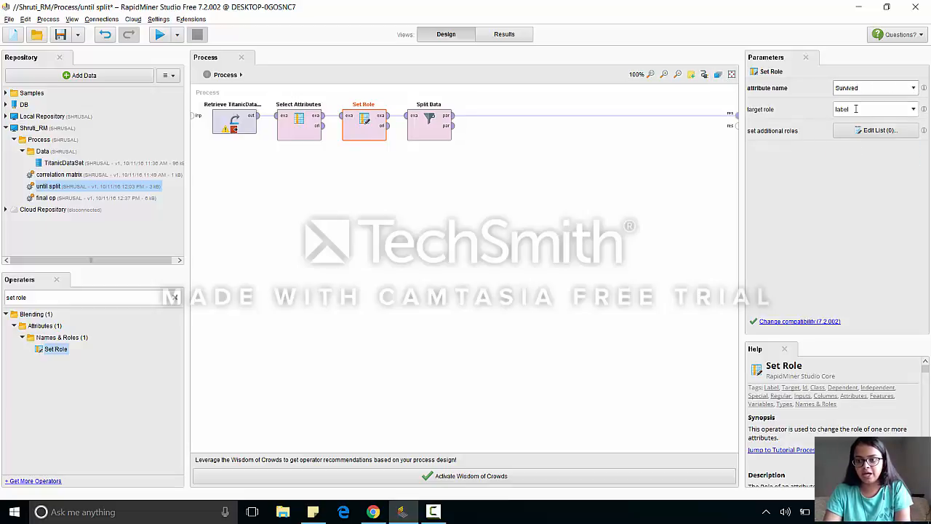
pyautogui.click(901, 107)
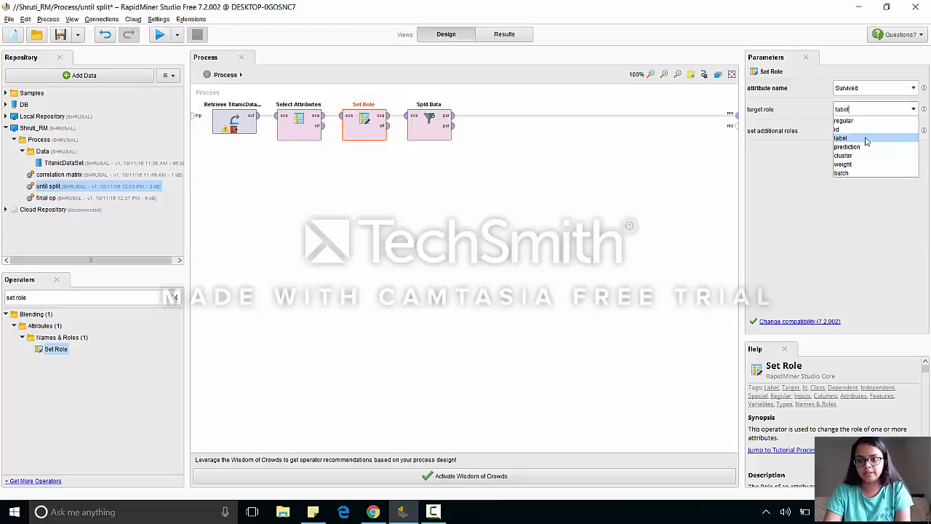
pyautogui.click(806, 132)
# Review both partition ratios of the Split Data operator and accept the partition list
pyautogui.click(426, 125)
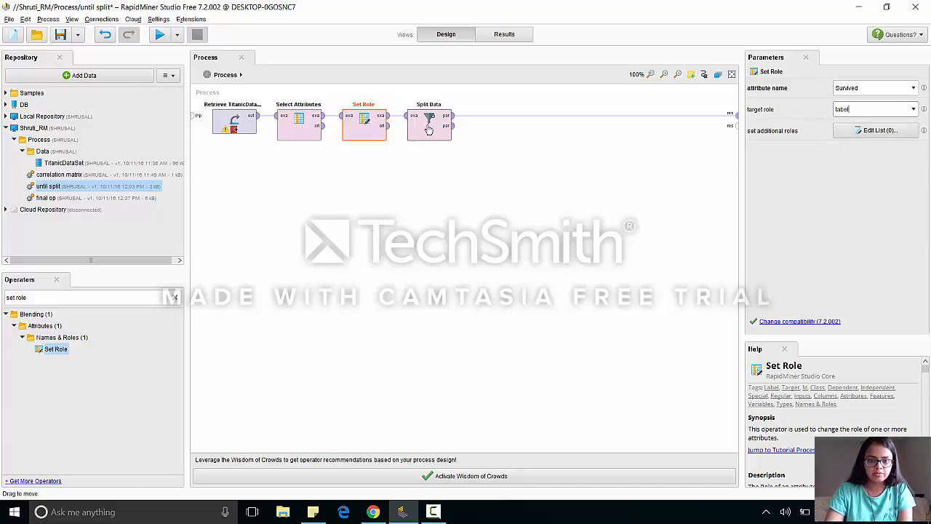
pyautogui.click(877, 88)
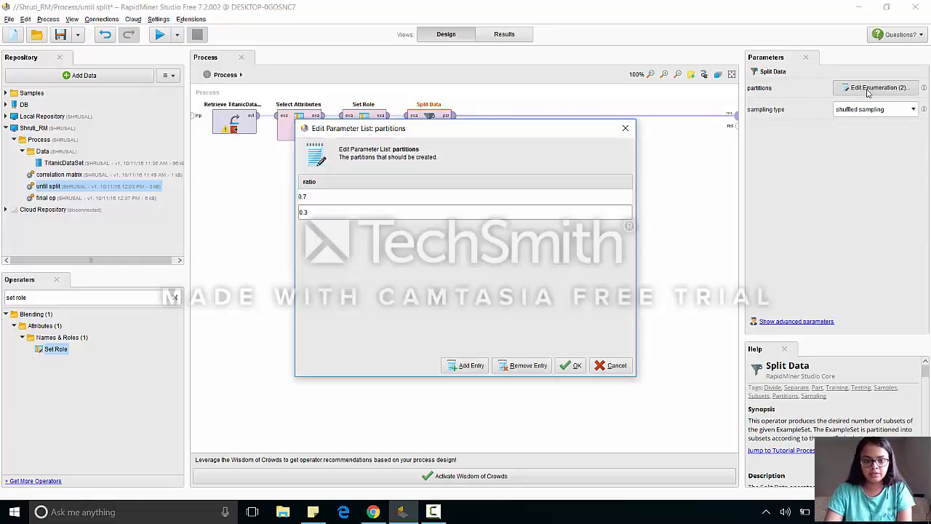
pyautogui.doubleClick(368, 203)
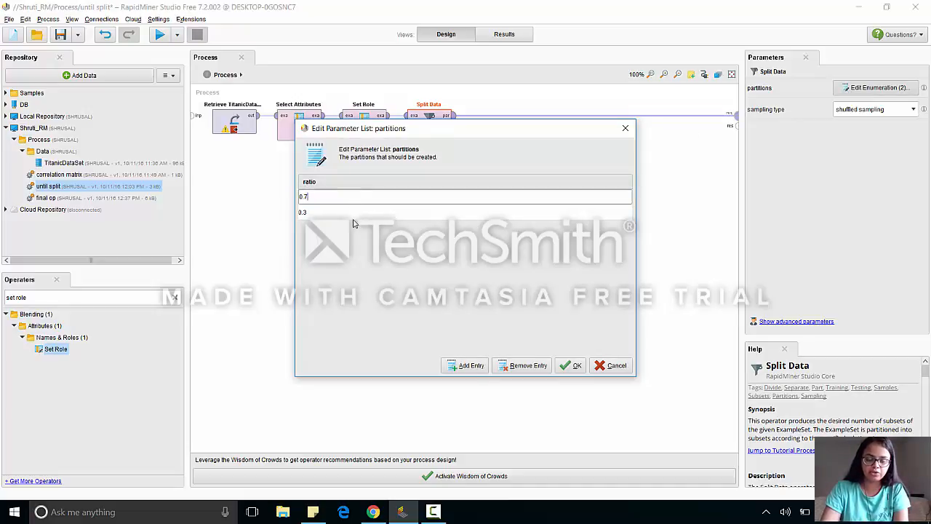
pyautogui.doubleClick(355, 213)
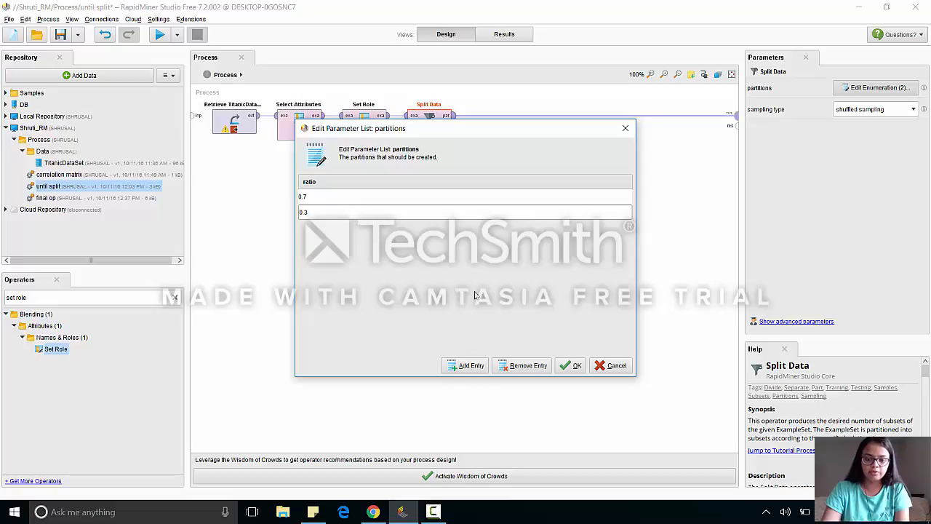
pyautogui.click(573, 366)
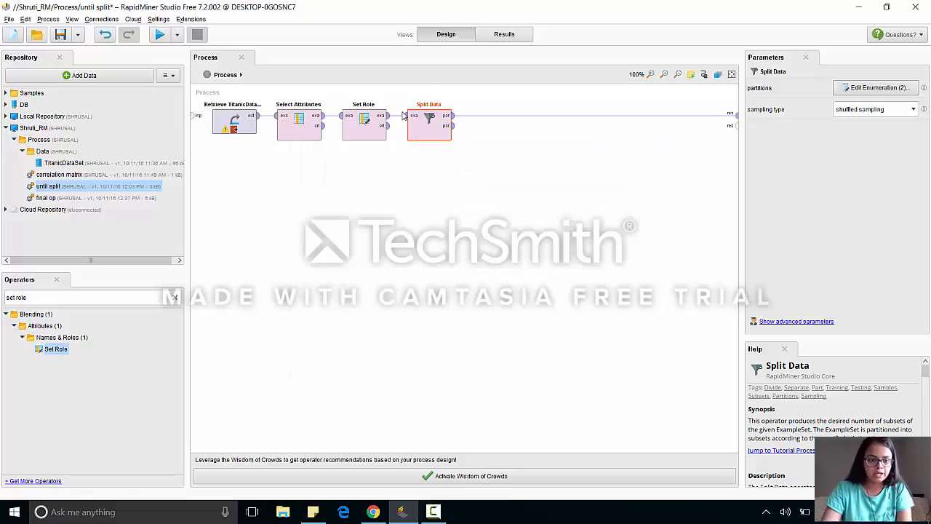
# Cancel opening the final op process, and remove and re-add the breakpoint after the Retrieve TitanicDataSet operator
pyautogui.doubleClick(87, 199)
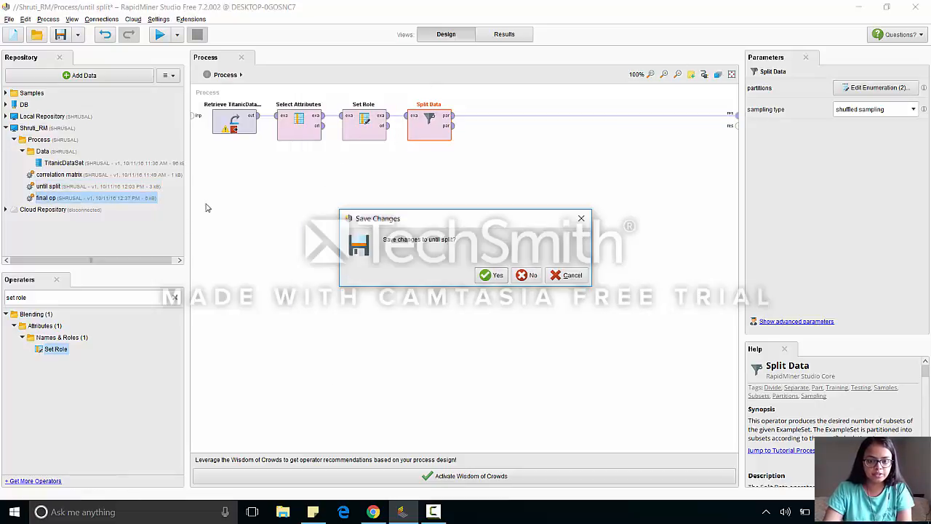
pyautogui.click(566, 275)
pyautogui.rightClick(233, 121)
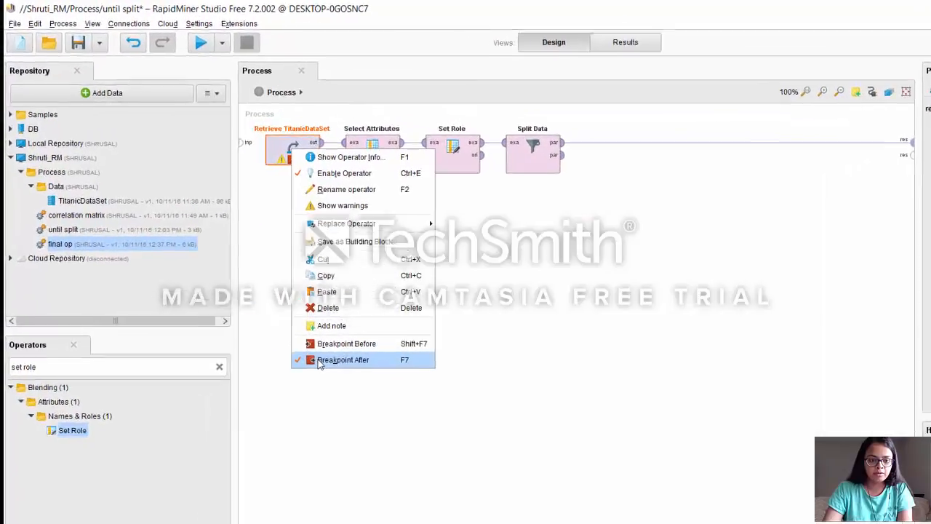
pyautogui.click(255, 291)
pyautogui.rightClick(239, 121)
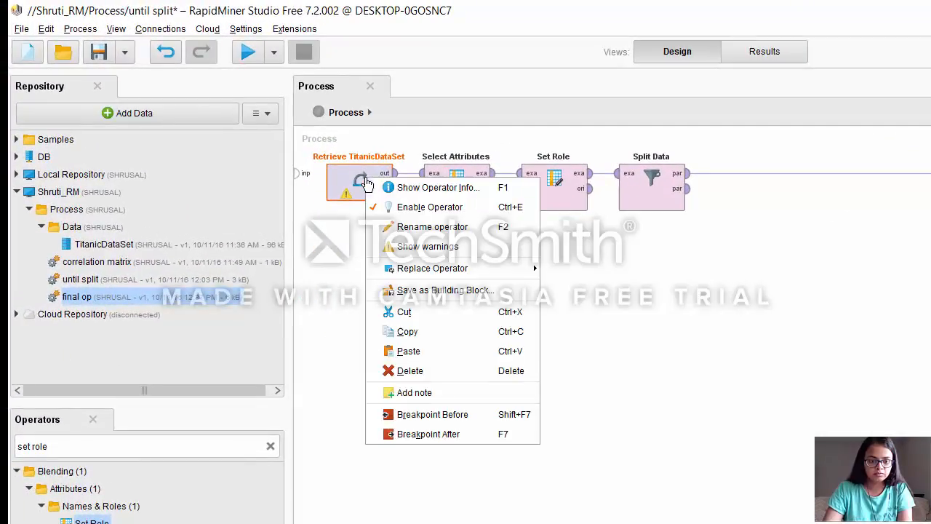
pyautogui.click(451, 435)
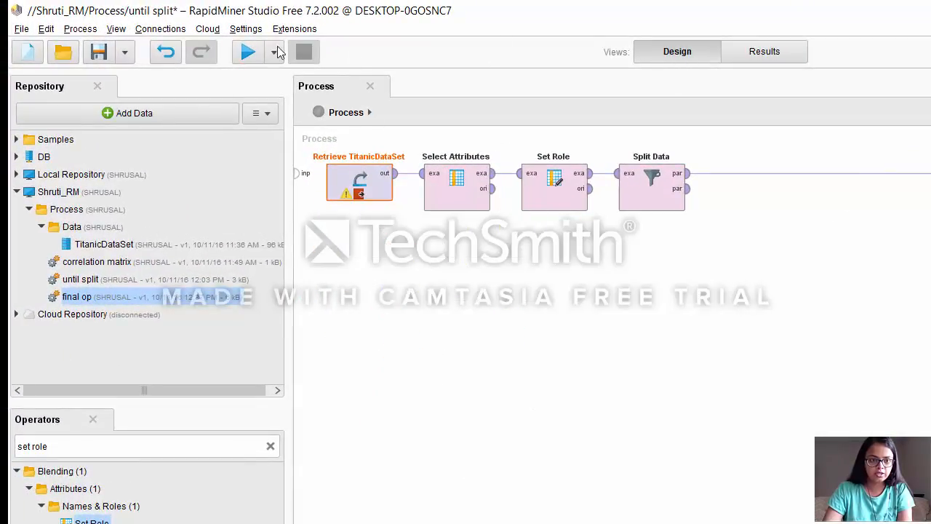
# Run the process up to the breakpoint, examine the retrieved Titanic data, and return to the process design
pyautogui.click(246, 53)
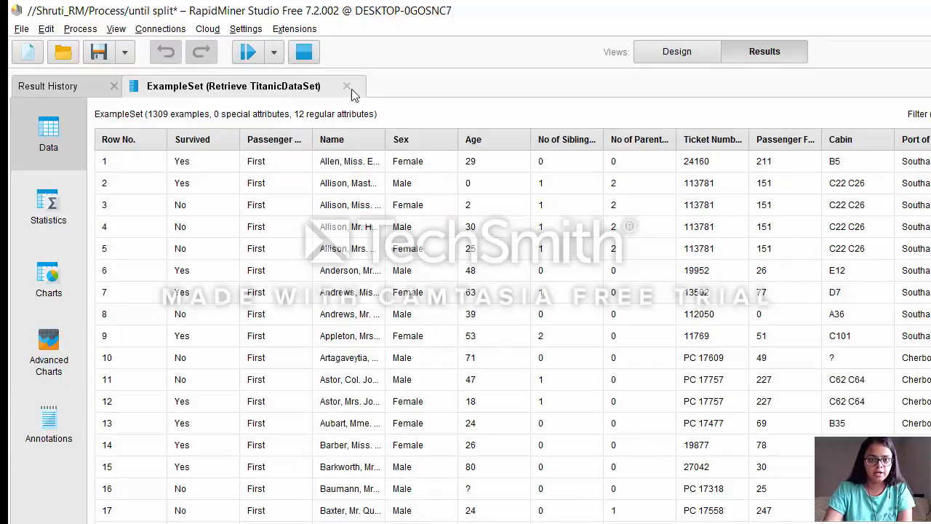
pyautogui.click(653, 59)
# Remove the breakpoint after Retrieve TitanicDataSet and resume the run to examine the Split Data result, returning to the process design
pyautogui.rightClick(364, 188)
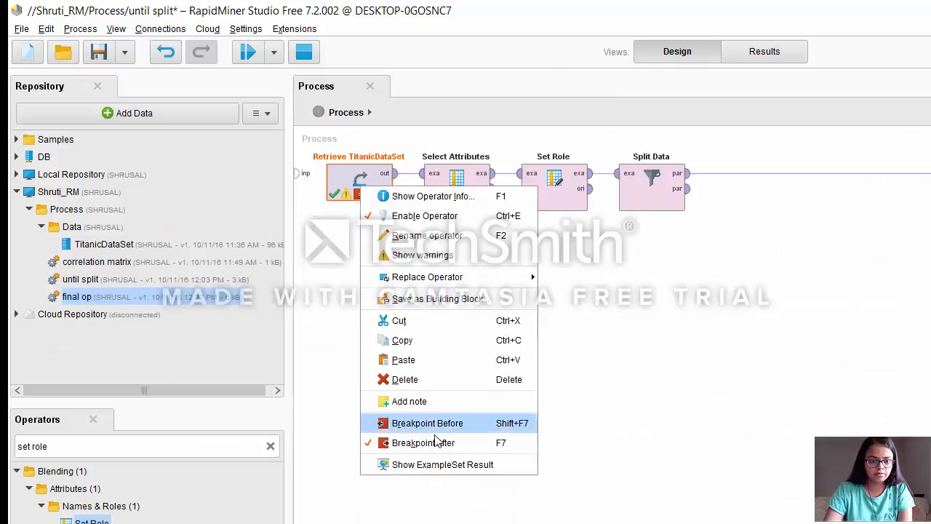
pyautogui.click(435, 442)
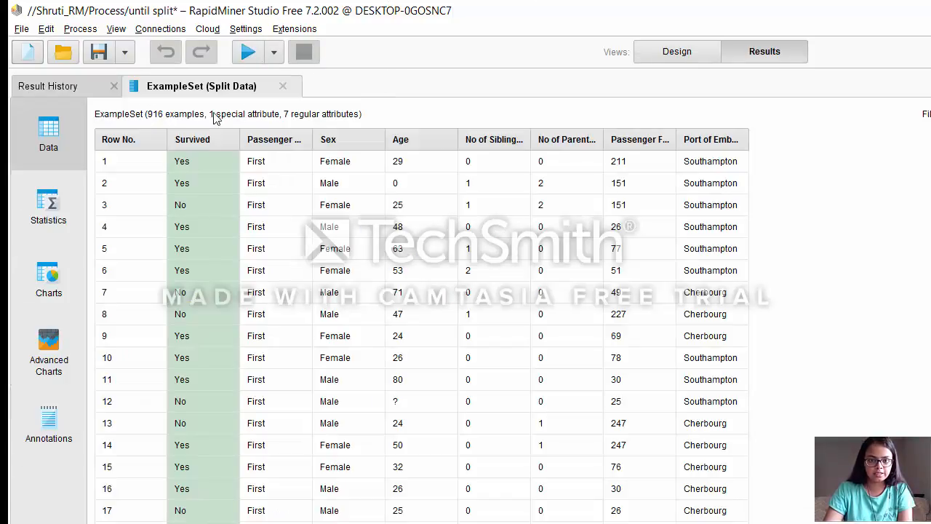
pyautogui.click(658, 51)
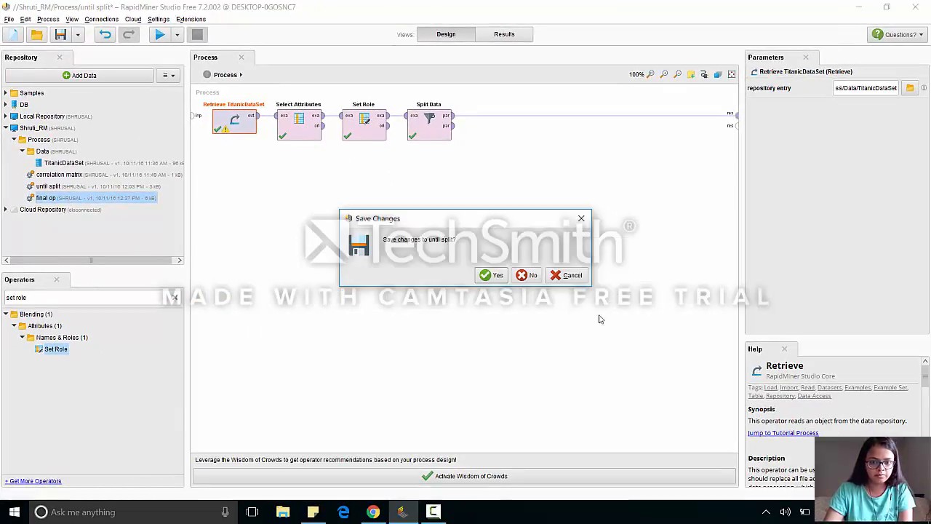
# Open the final op process, discarding unsaved changes to until split, and select its Decision Tree operator
pyautogui.click(527, 275)
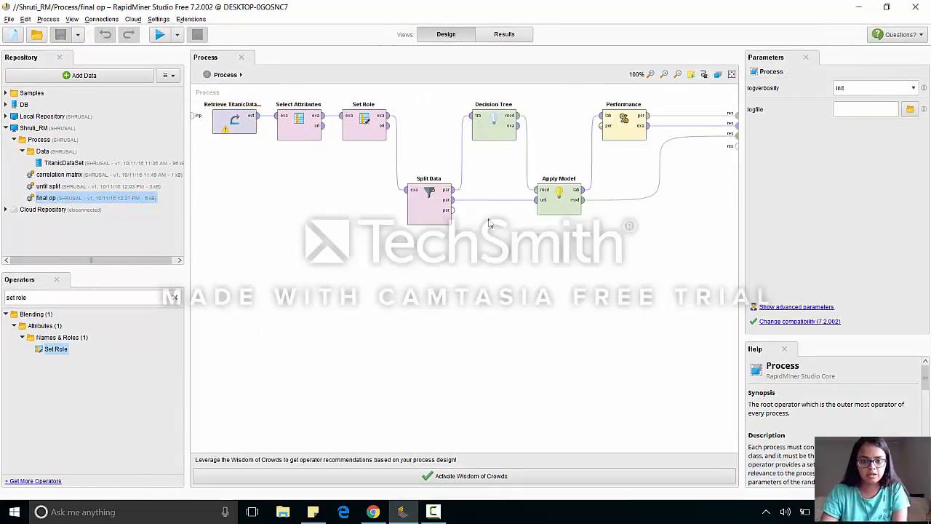
pyautogui.click(494, 125)
# Search the operators for "model" and place another Decision Tree operator on the canvas twice, deleting it each time
pyautogui.tripleClick(65, 296)
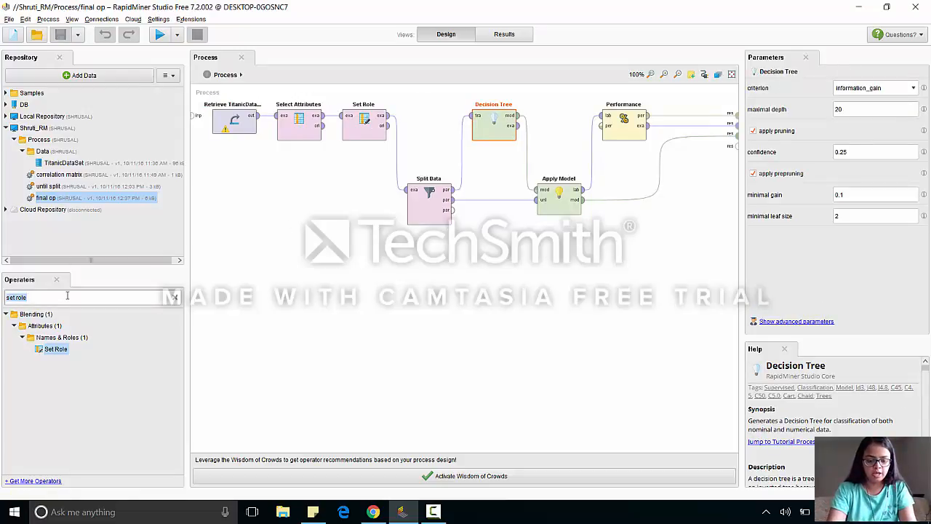
pyautogui.write('model')
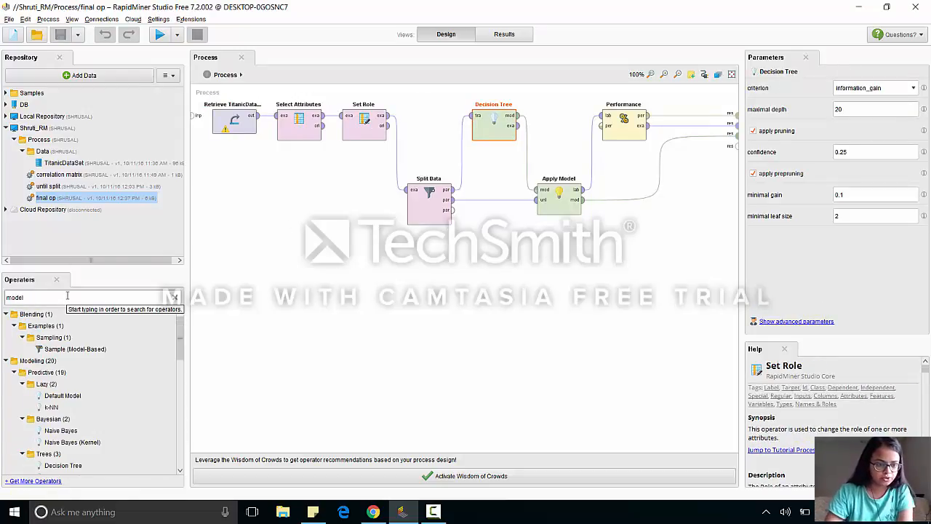
pyautogui.scroll(-3, 63, 410)
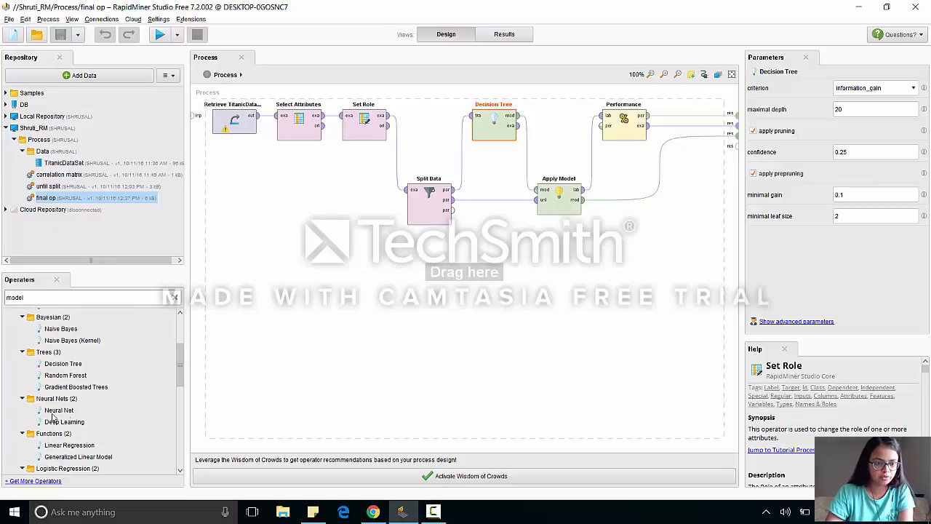
pyautogui.click(63, 364)
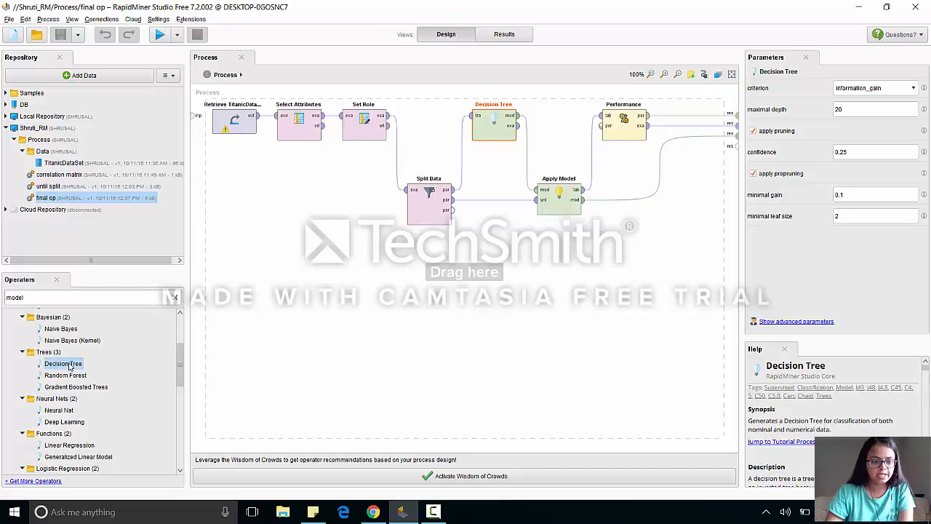
pyautogui.moveTo(63, 365); pyautogui.dragTo(300, 319)
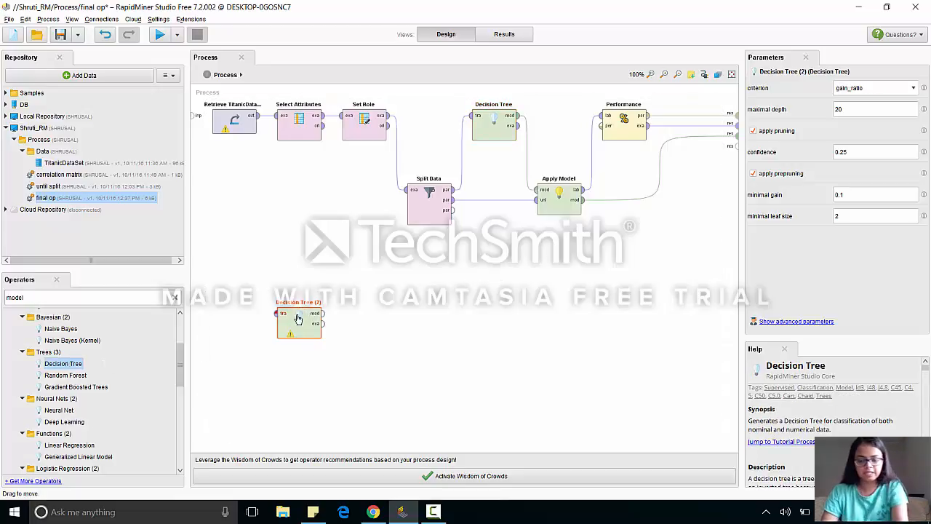
pyautogui.press('Delete')
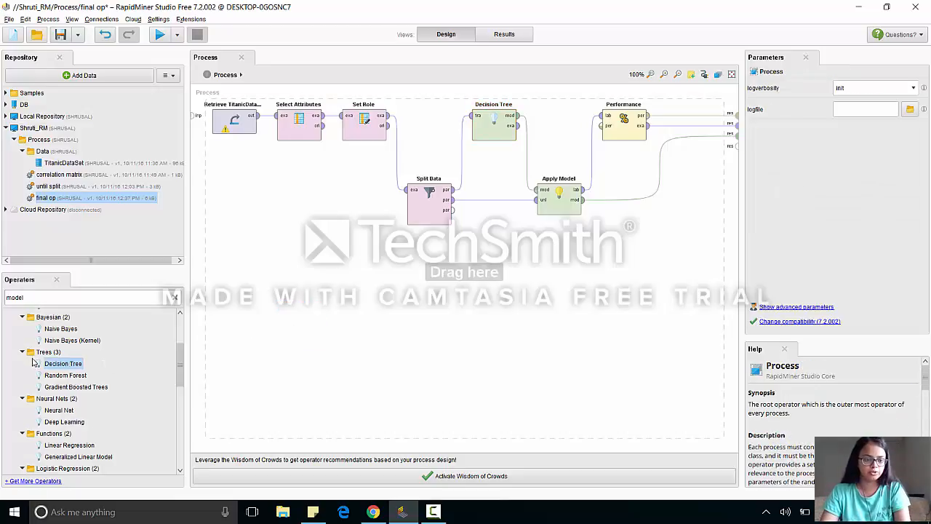
pyautogui.doubleClick(68, 365)
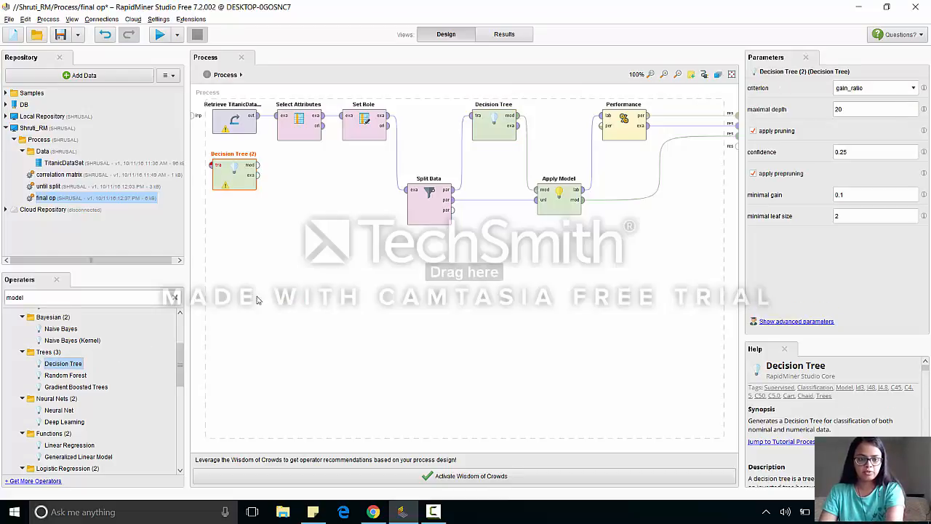
pyautogui.press('Delete')
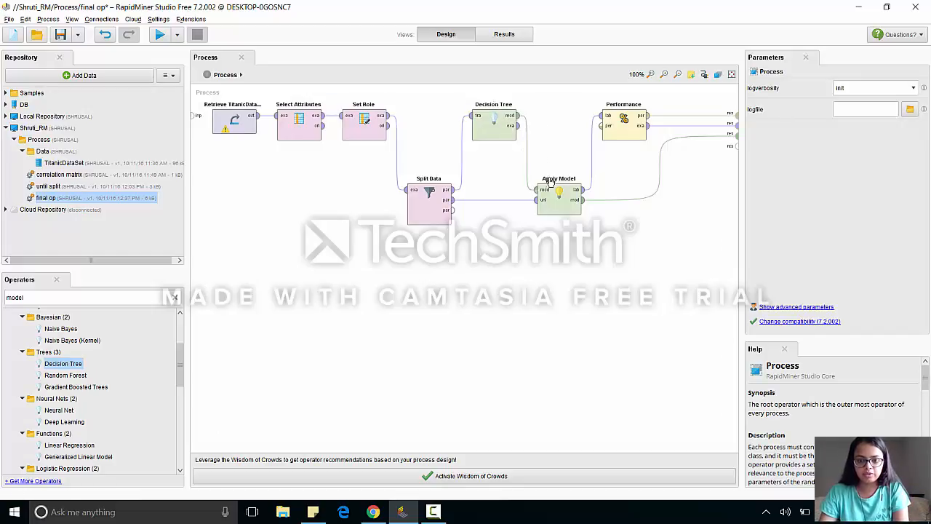
# Review the Performance operator's settings and the Decision Tree operator's criterion, confidence and minimal leaf size
pyautogui.click(643, 126)
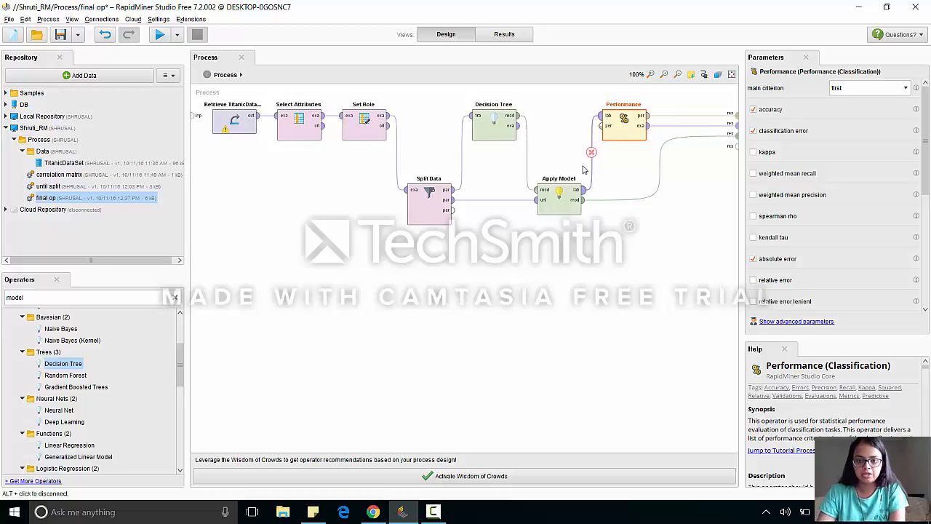
pyautogui.click(494, 125)
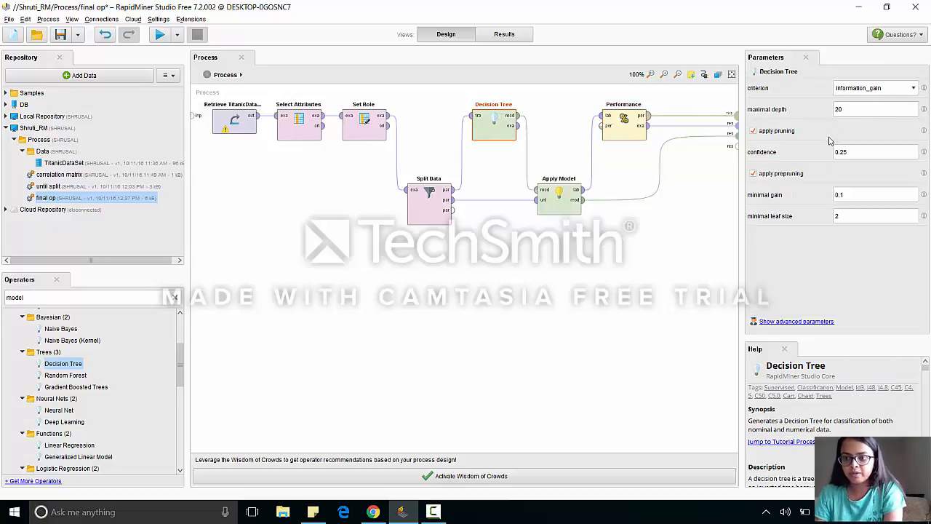
pyautogui.click(867, 90)
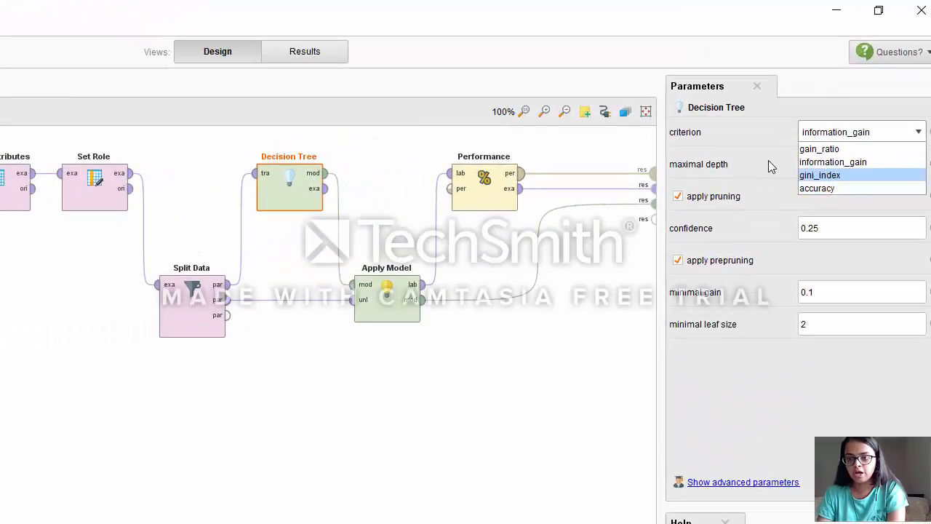
pyautogui.click(770, 163)
pyautogui.click(841, 226)
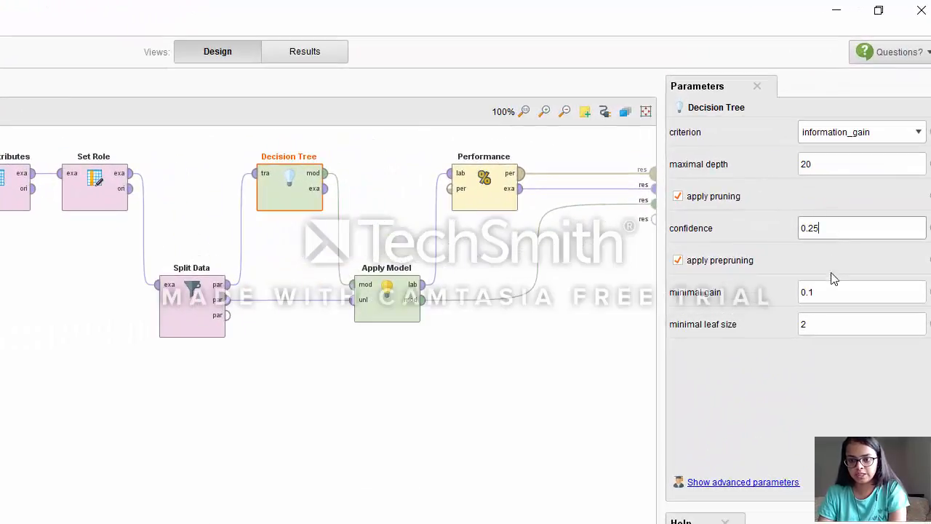
pyautogui.click(842, 324)
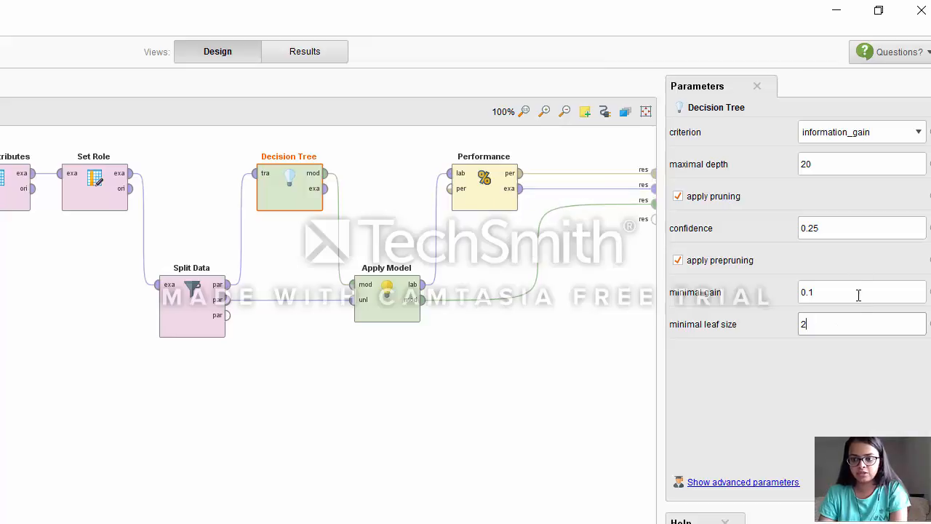
pyautogui.moveTo(844, 327); pyautogui.dragTo(793, 321)
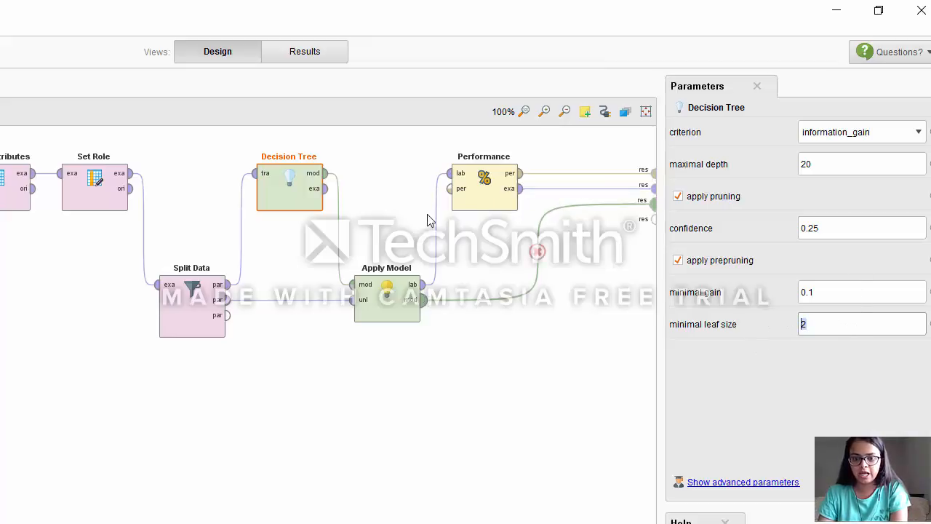
# Inspect the Apply Model and Performance operators, and run the final op process to produce the decision tree
pyautogui.click(393, 294)
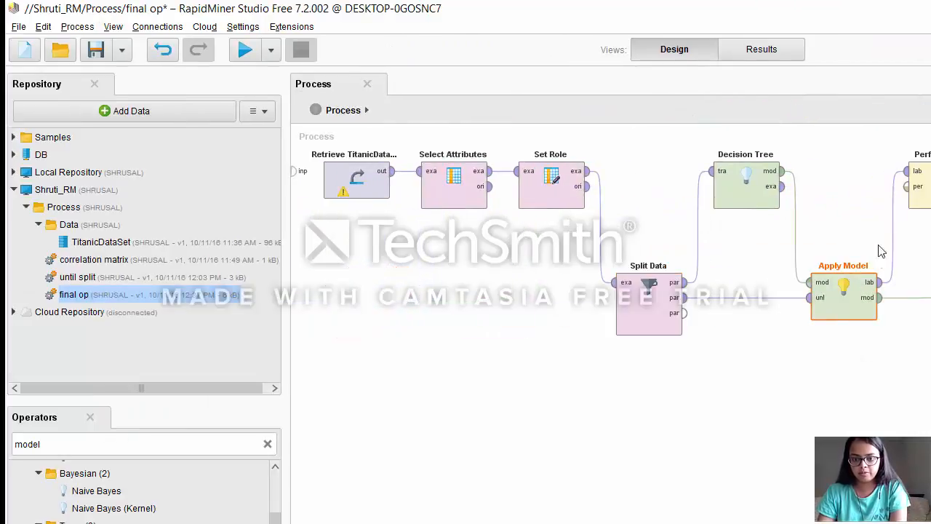
pyautogui.click(920, 191)
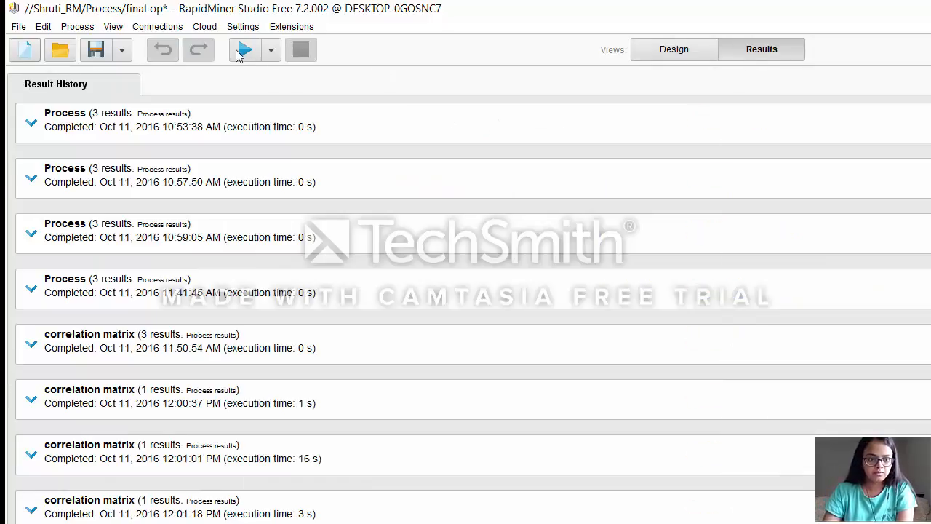
pyautogui.click(244, 49)
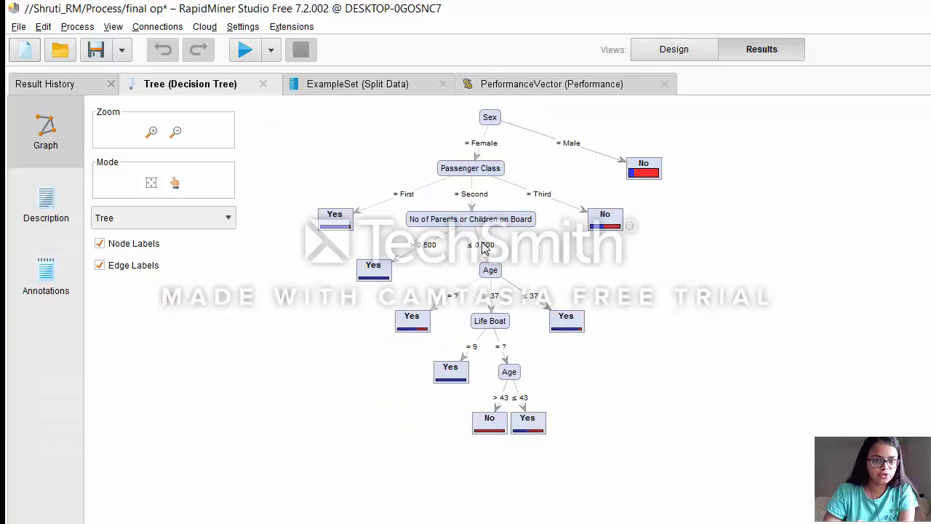
# Review the split data predictions and the accuracy, classification error, absolute error and root mean squared error results
pyautogui.click(382, 87)
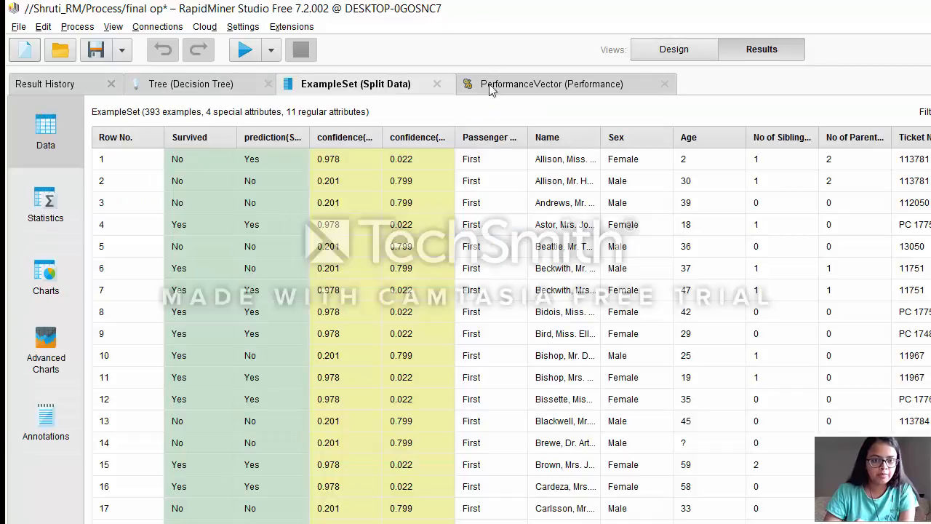
pyautogui.click(531, 87)
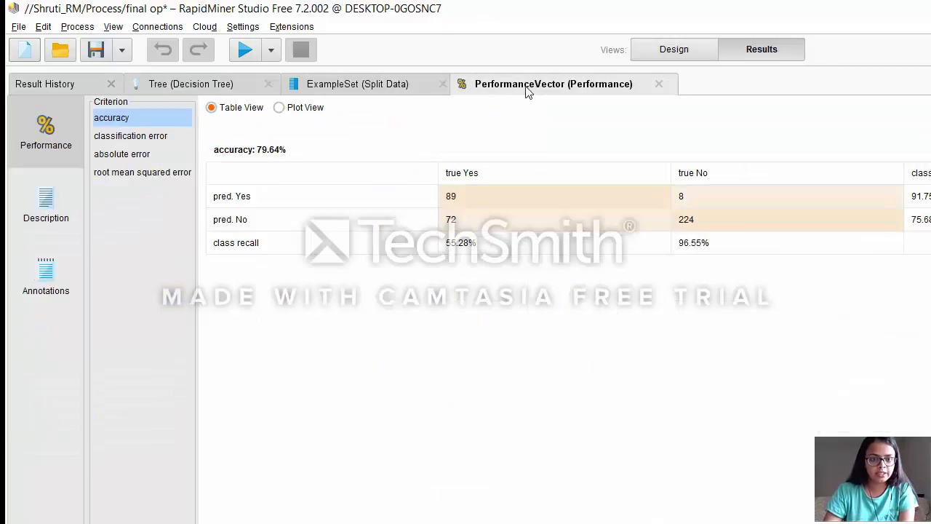
pyautogui.click(120, 138)
pyautogui.click(121, 155)
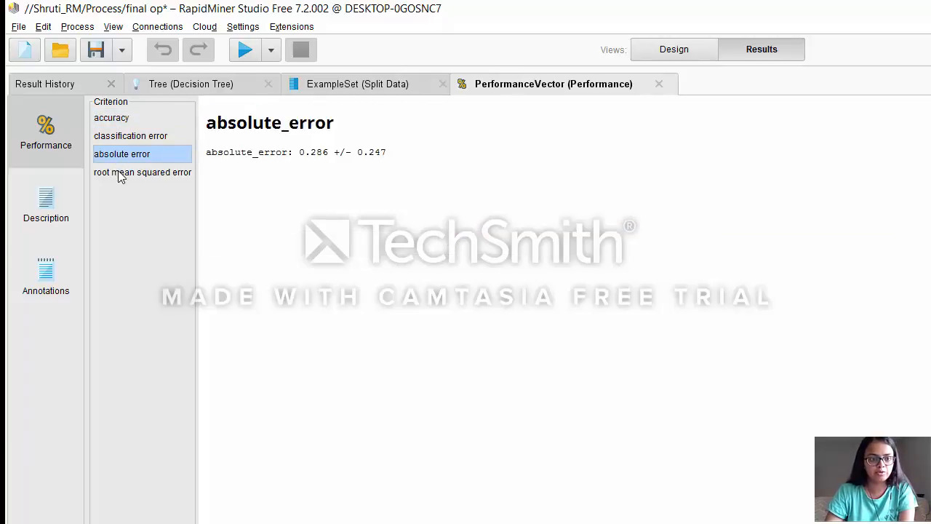
pyautogui.click(120, 175)
pyautogui.click(113, 138)
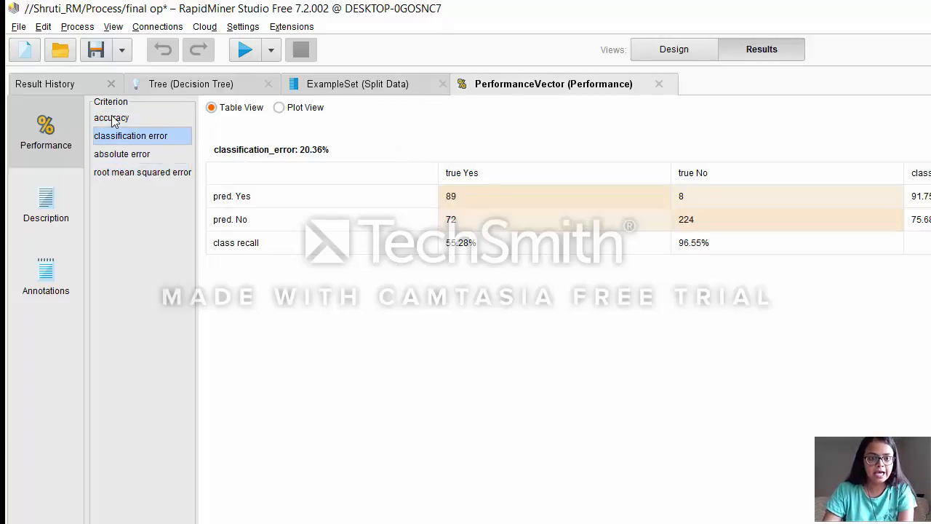
pyautogui.click(111, 119)
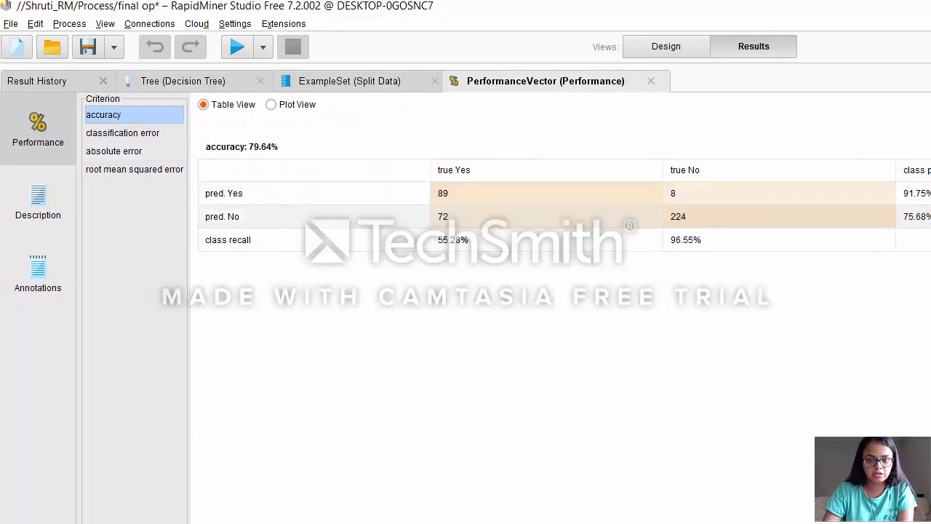
# Examine the class precision of the Yes and No predictions and return to the decision tree graph
pyautogui.click(924, 196)
pyautogui.click(926, 218)
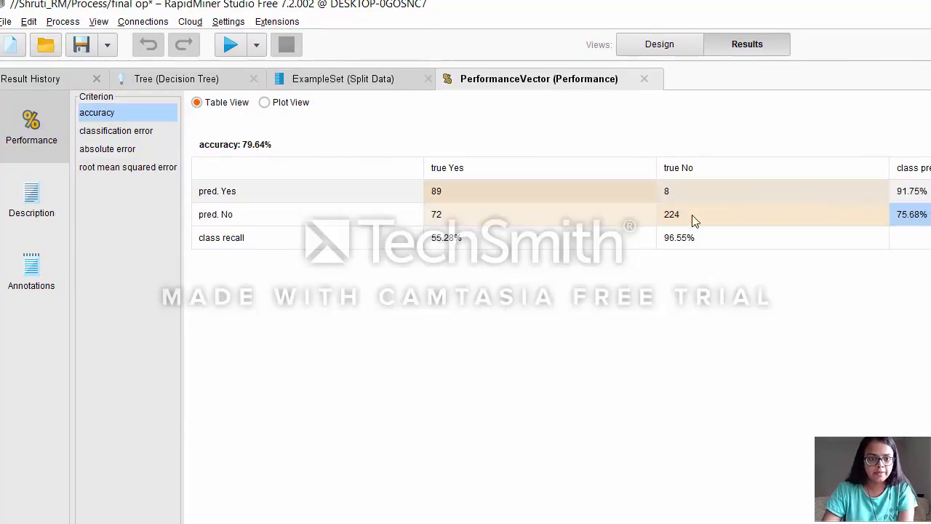
pyautogui.click(349, 78)
pyautogui.click(198, 79)
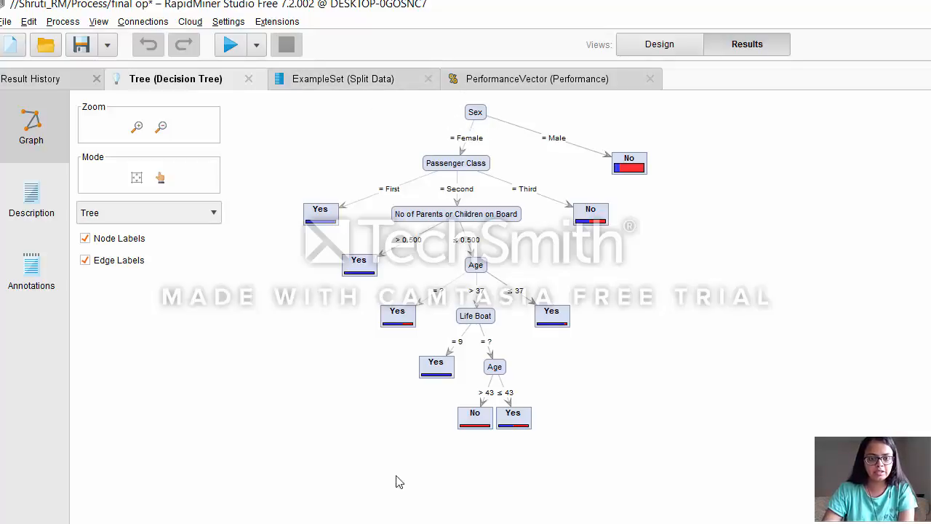
# Set the Decision Tree operator's criterion to accuracy and rerun the process
pyautogui.click(588, 41)
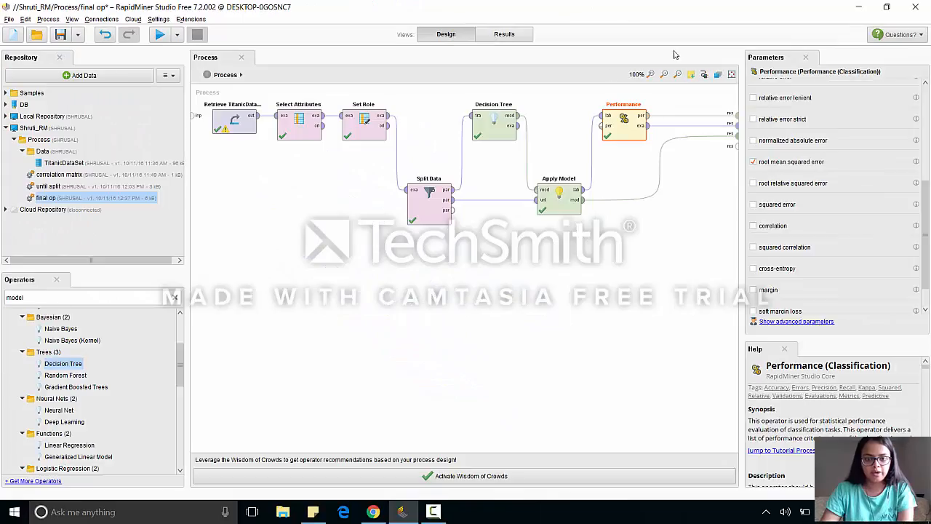
pyautogui.click(493, 125)
pyautogui.click(906, 88)
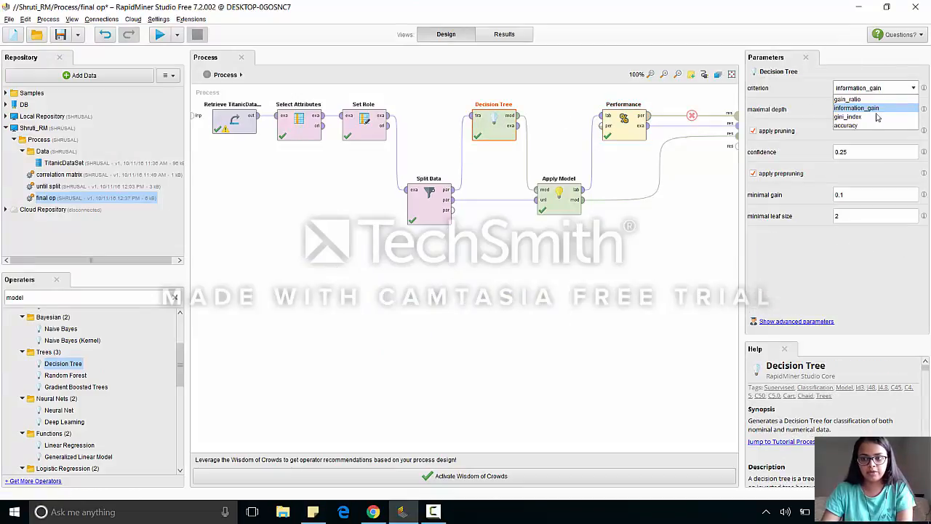
pyautogui.click(866, 128)
pyautogui.click(158, 34)
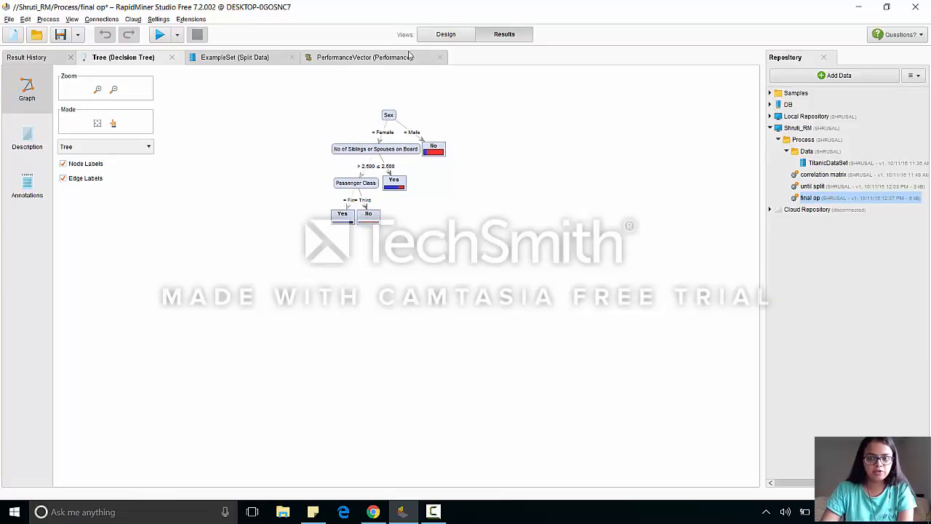
# Set the Decision Tree operator's minimal leaf size to 1 and rerun the process
pyautogui.click(446, 35)
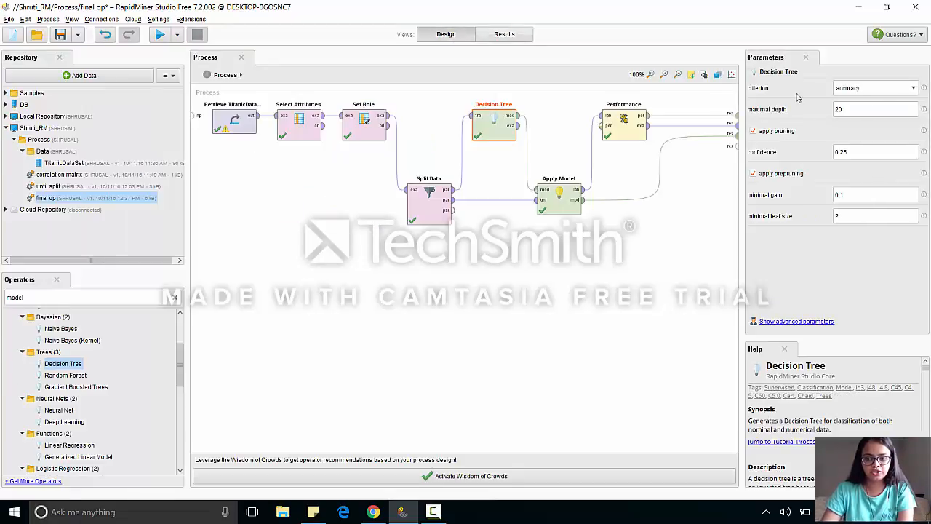
pyautogui.click(856, 153)
pyautogui.click(856, 215)
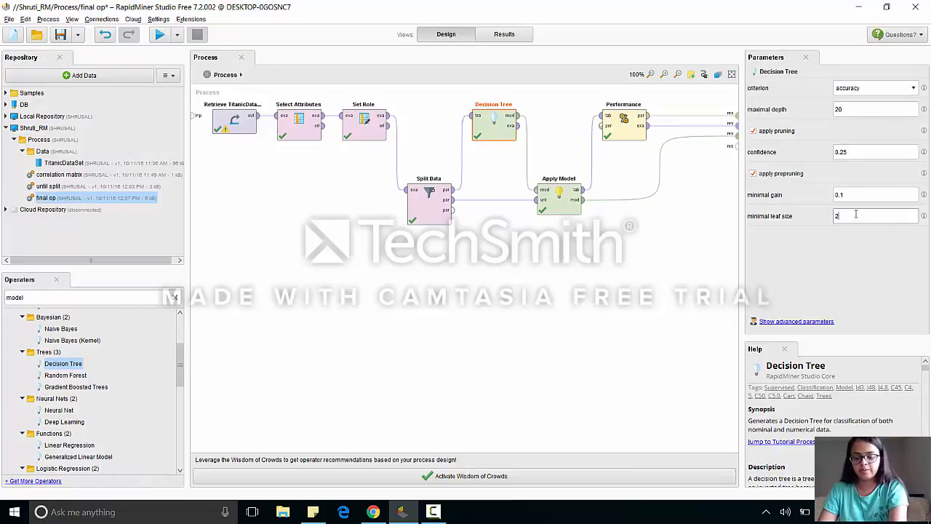
pyautogui.click(504, 34)
pyautogui.click(446, 34)
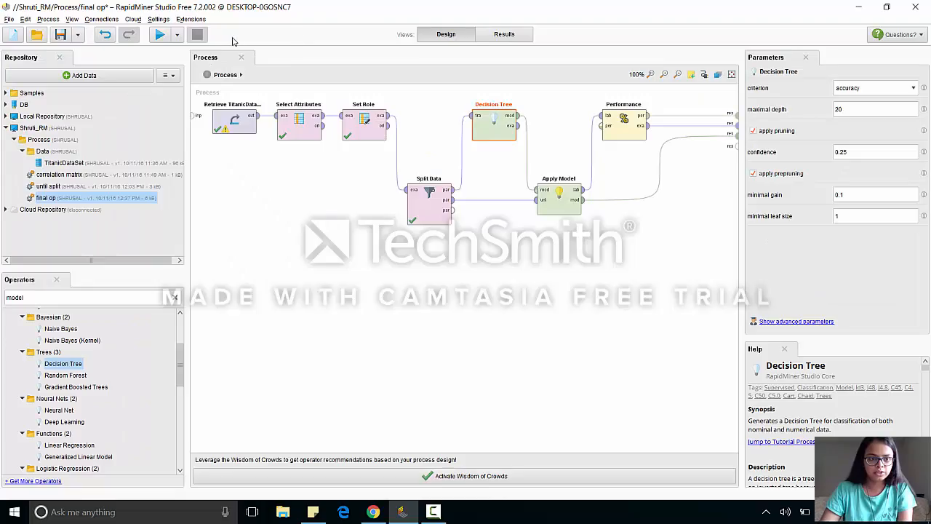
pyautogui.click(159, 34)
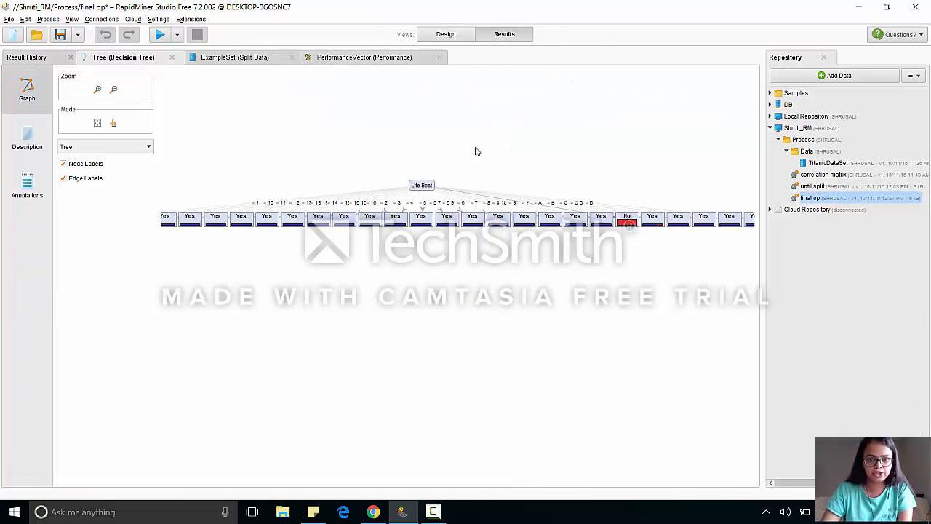
# Place a Neural Net operator on the empty canvas area below the process and delete it again
pyautogui.click(447, 34)
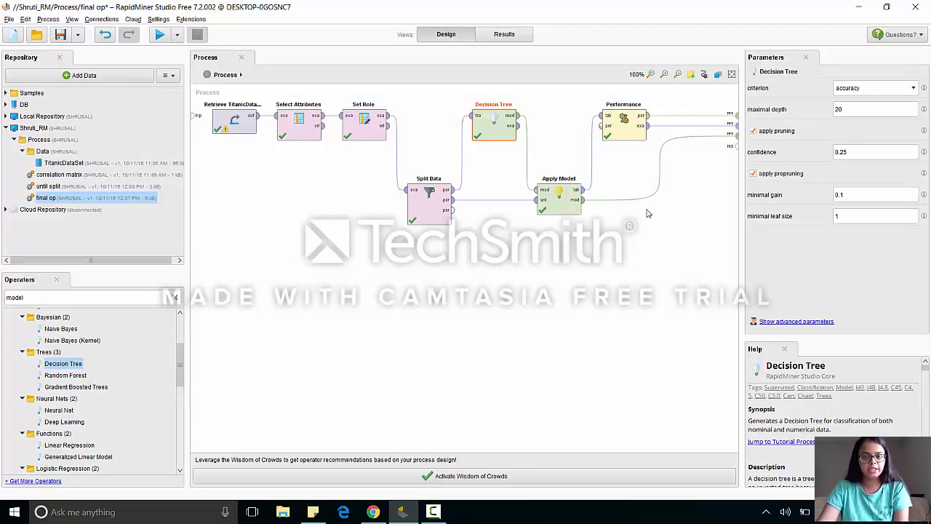
pyautogui.click(539, 284)
pyautogui.moveTo(57, 399); pyautogui.dragTo(343, 329)
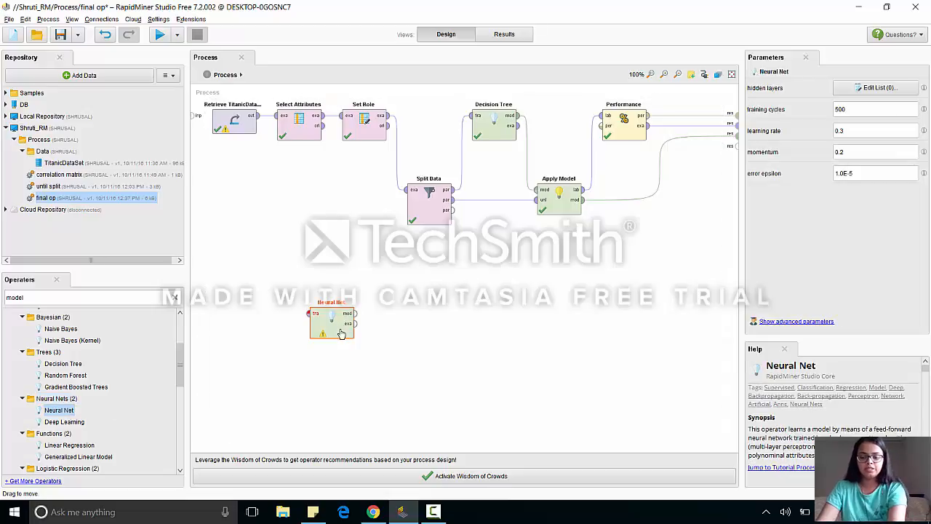
pyautogui.press('Delete')
# Sort the split data example set by the prediction column and compare the predictions with the Survived values
pyautogui.click(504, 34)
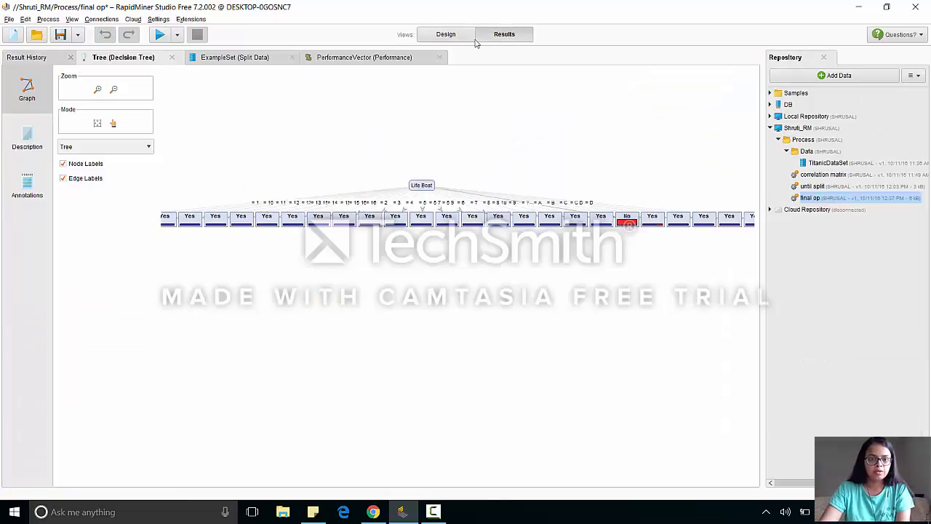
pyautogui.click(278, 58)
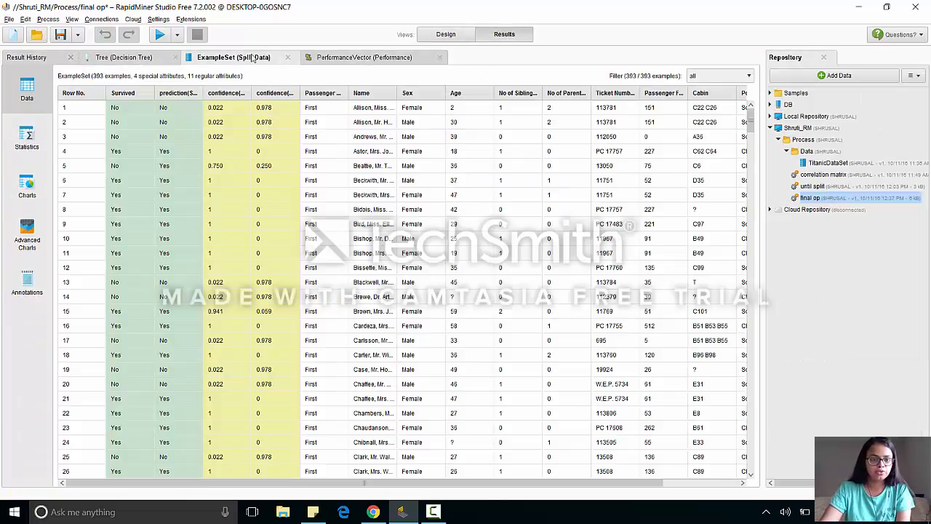
pyautogui.click(177, 96)
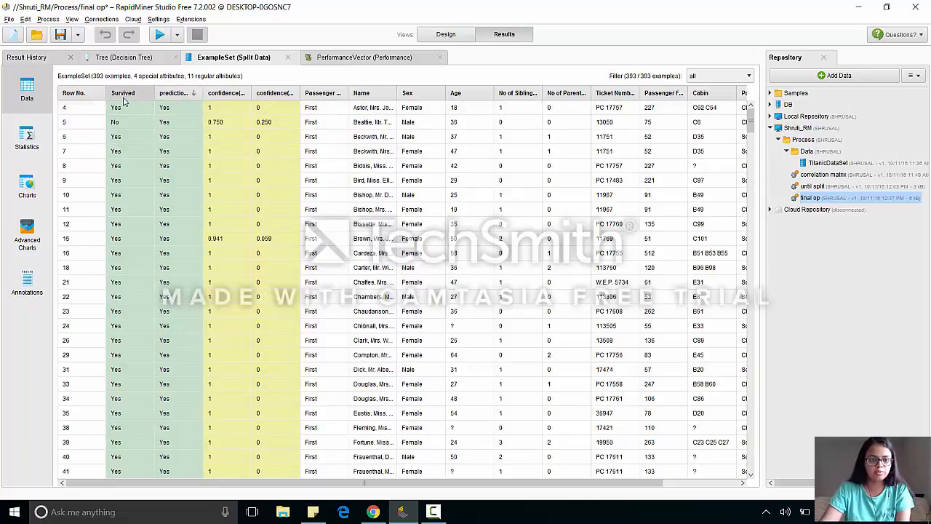
pyautogui.moveTo(131, 195); pyautogui.dragTo(131, 238)
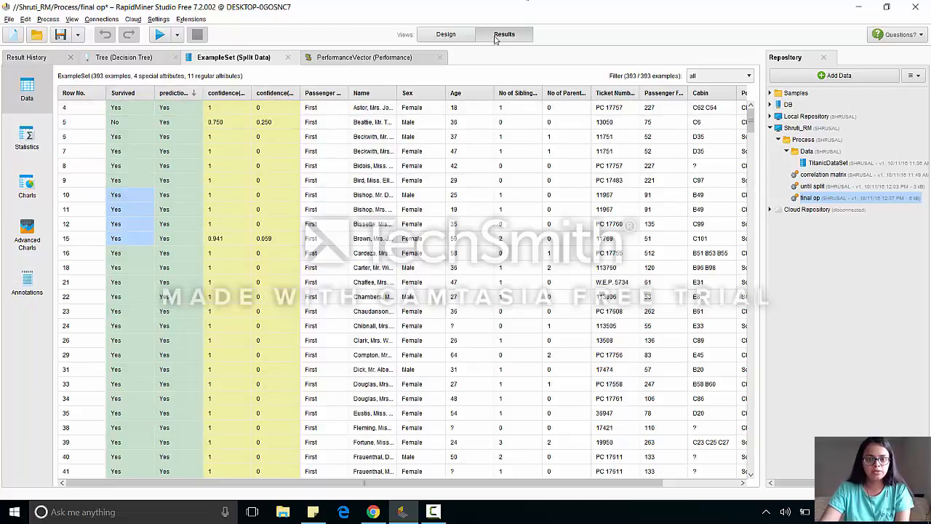
pyautogui.click(446, 34)
pyautogui.click(504, 34)
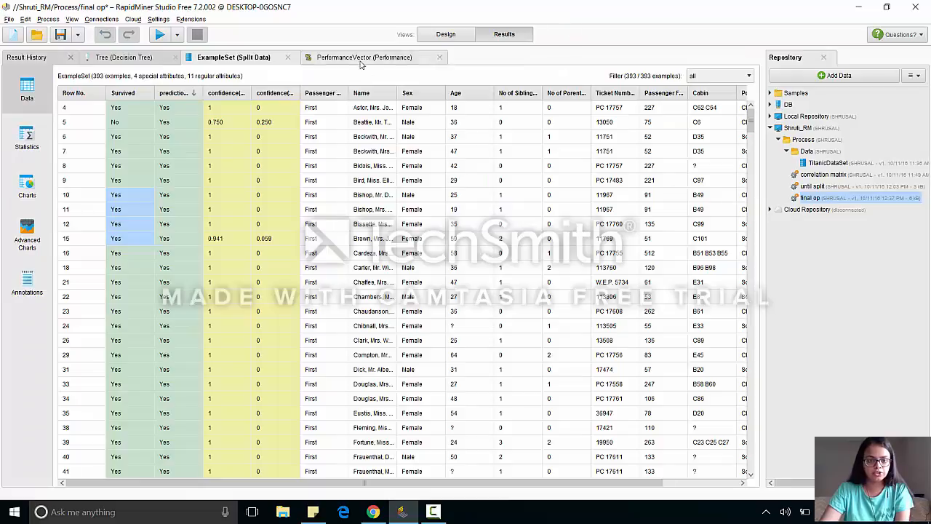
# Examine the accuracy confusion matrix in the performance results, covering class precision, the true Yes column and both prediction rows
pyautogui.click(342, 57)
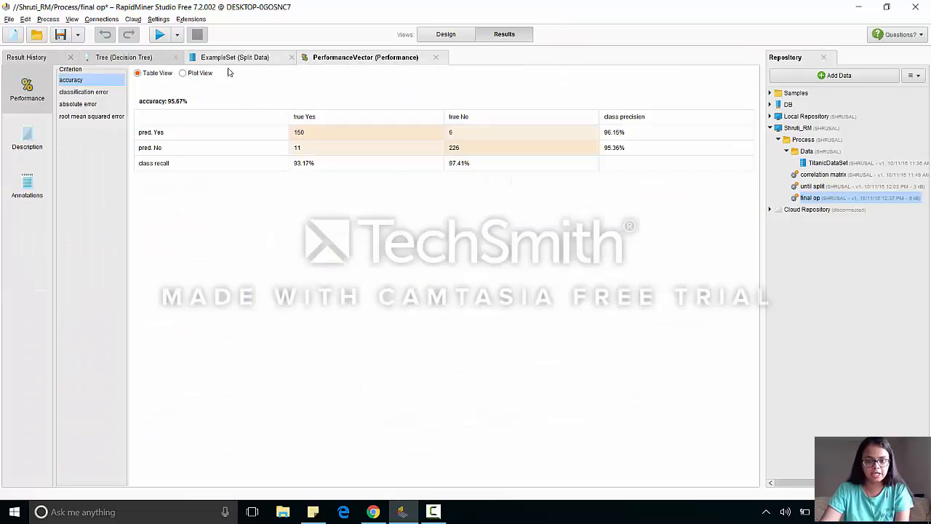
pyautogui.click(624, 151)
pyautogui.click(349, 116)
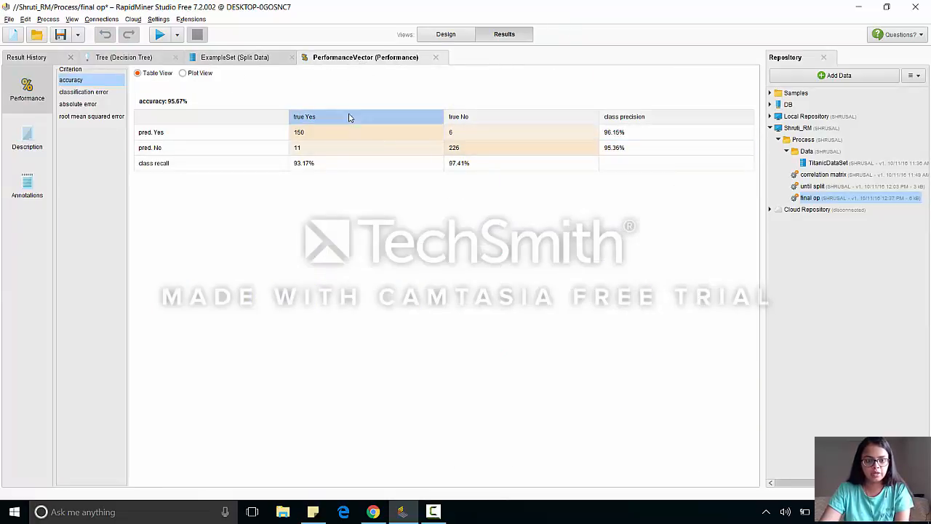
pyautogui.click(203, 136)
pyautogui.click(199, 150)
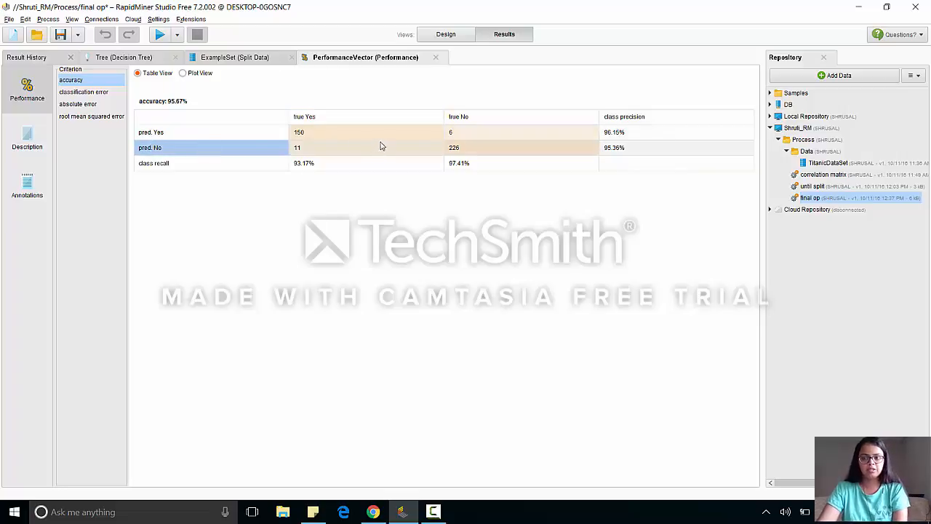